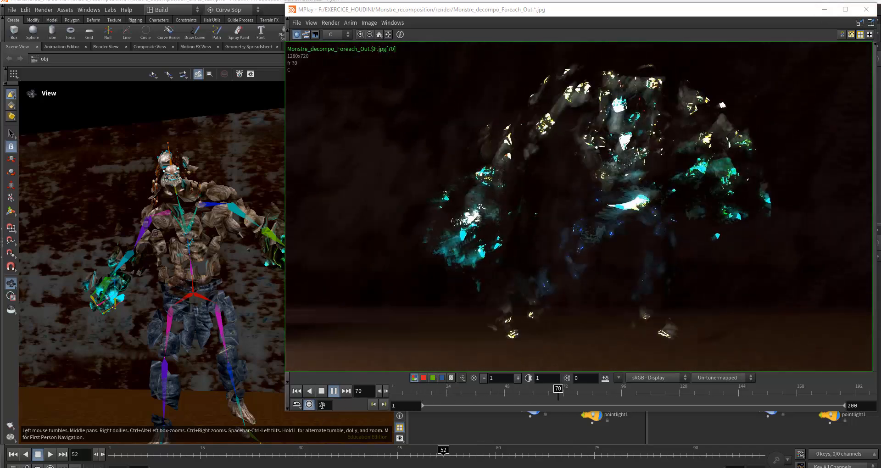
Pause the rendered sequence's playback and minimise the MPlay window to return to the Houdini scene
key(space)
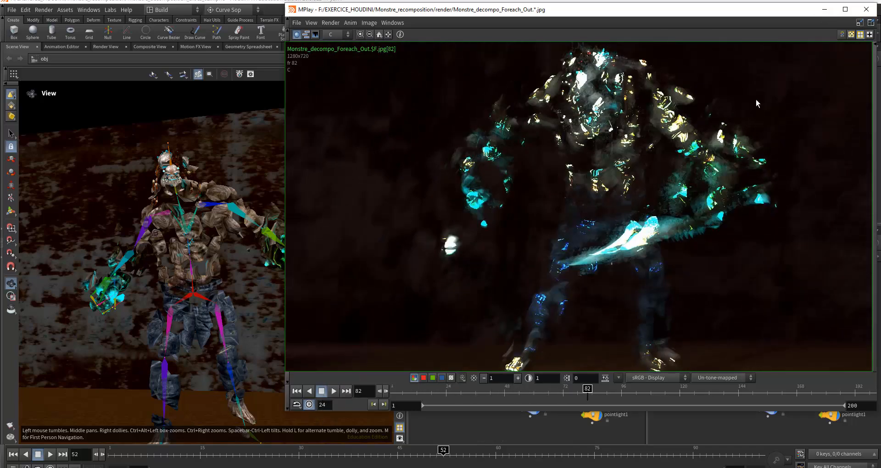
click(826, 9)
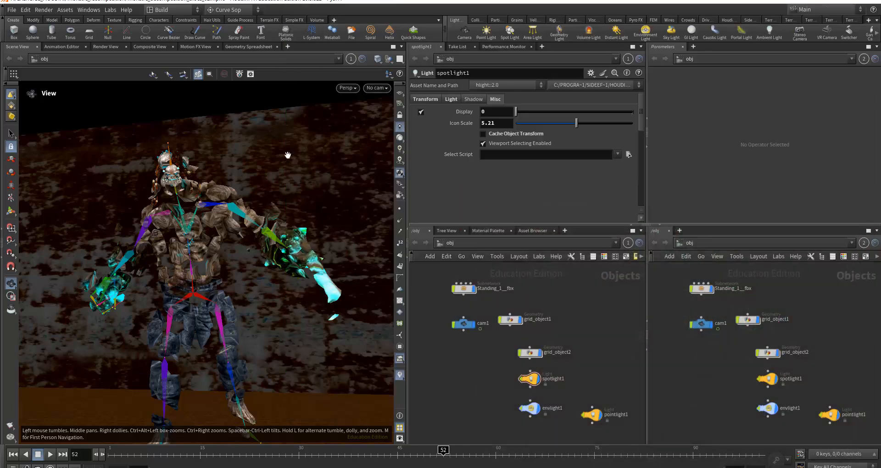
Look up the Filmbox FBX import option and leave without importing a file
click(9, 13)
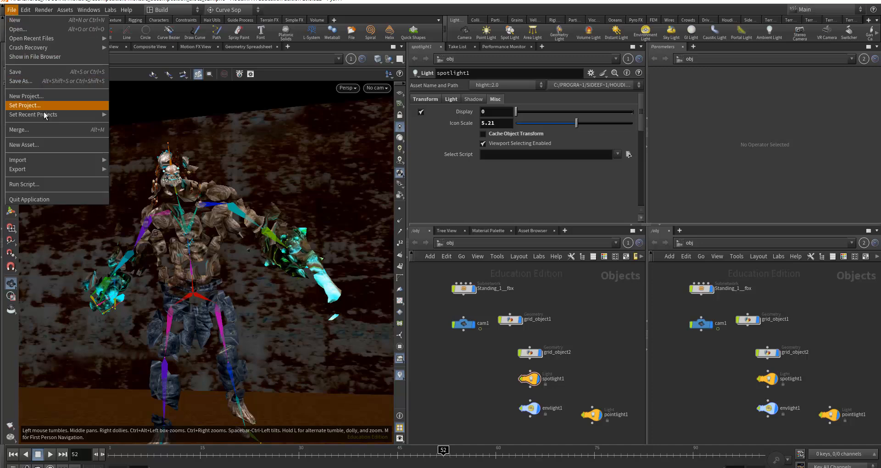
mouse_move(50, 161)
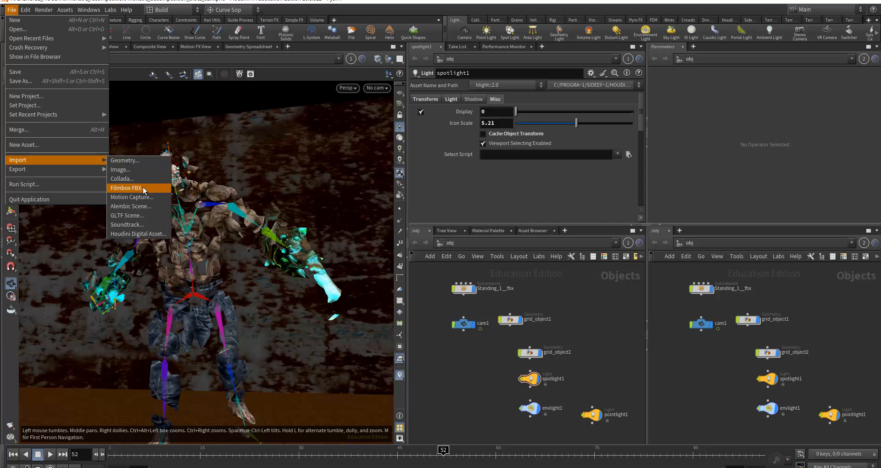
click(473, 373)
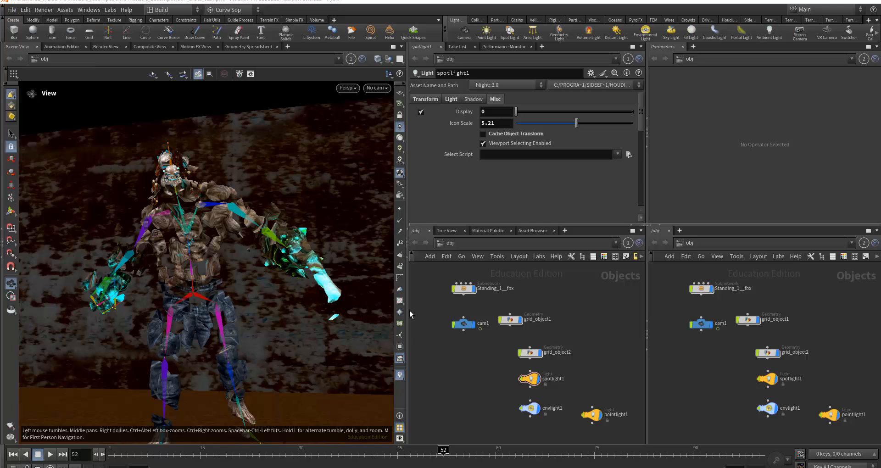
Enlarge the network editor area and spread the Standing_1__fbx and cam1 nodes apart in the object network
drag(408, 310, 387, 306)
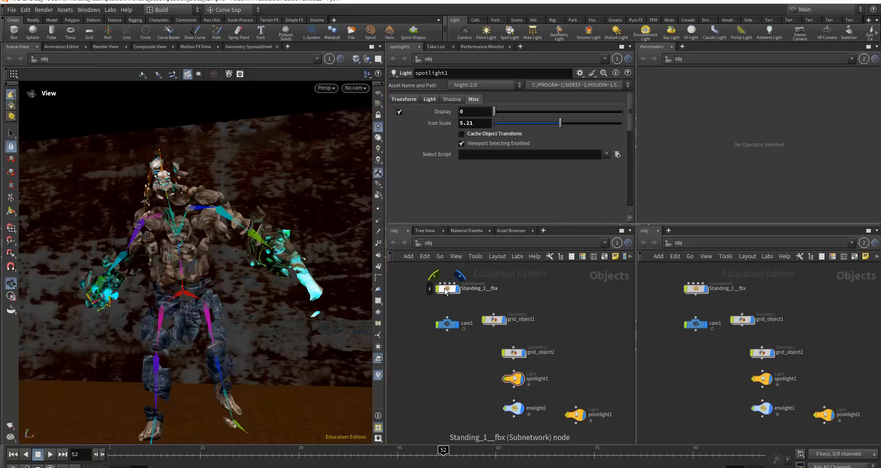
drag(445, 291, 431, 294)
drag(450, 325, 541, 298)
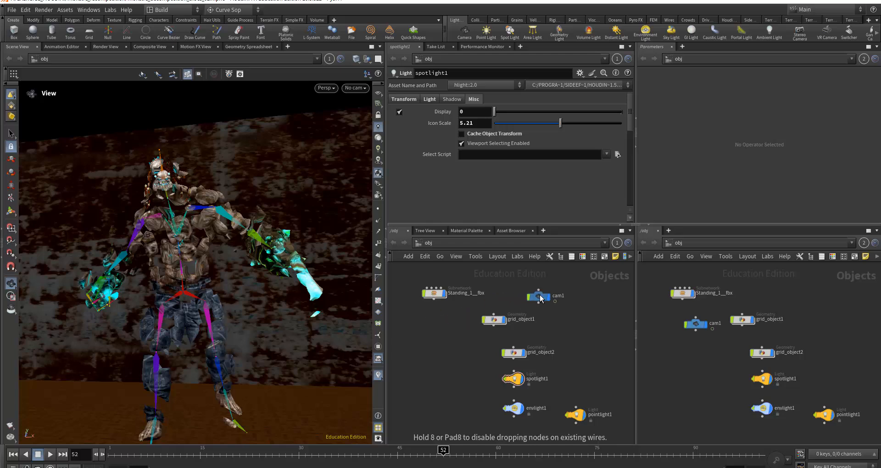
Enter the Standing_1__fbx subnetwork, highlight its whole bone hierarchy, and clear the selection
scroll(450, 313, up, 3)
middle_drag(449, 312, 470, 347)
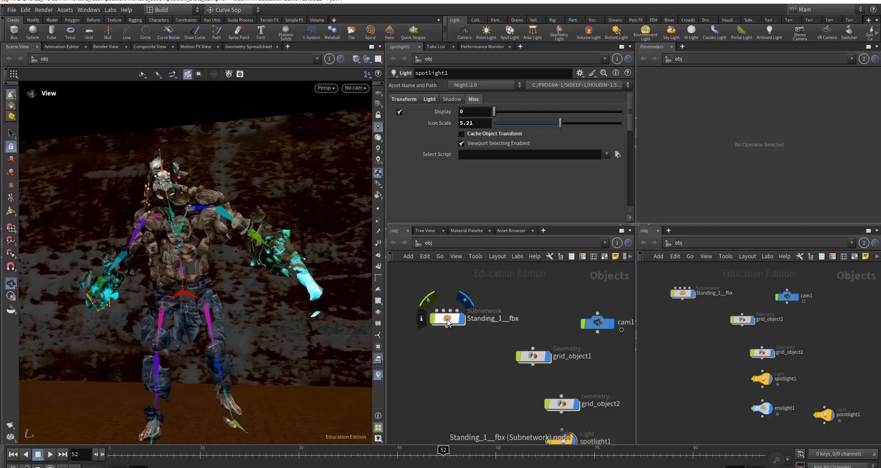
double_click(447, 321)
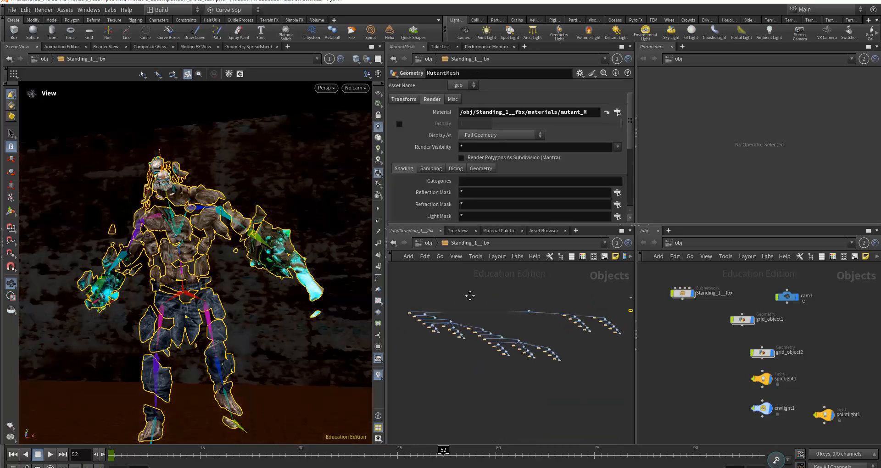
drag(422, 333, 618, 370)
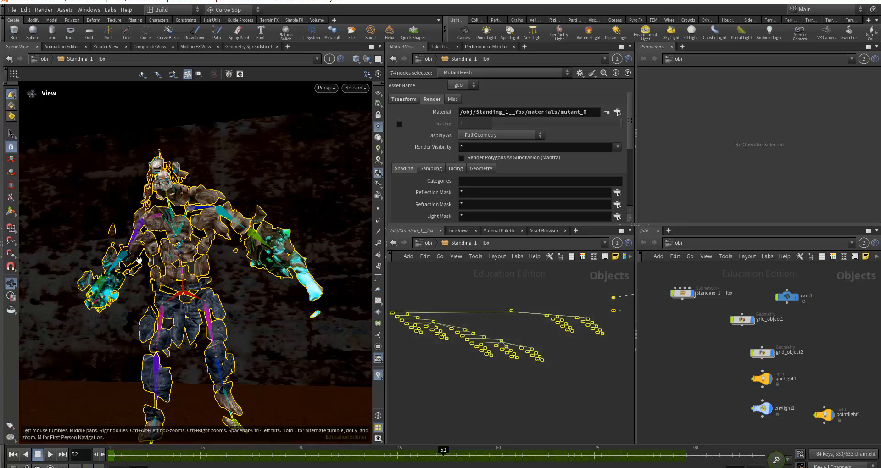
click(461, 375)
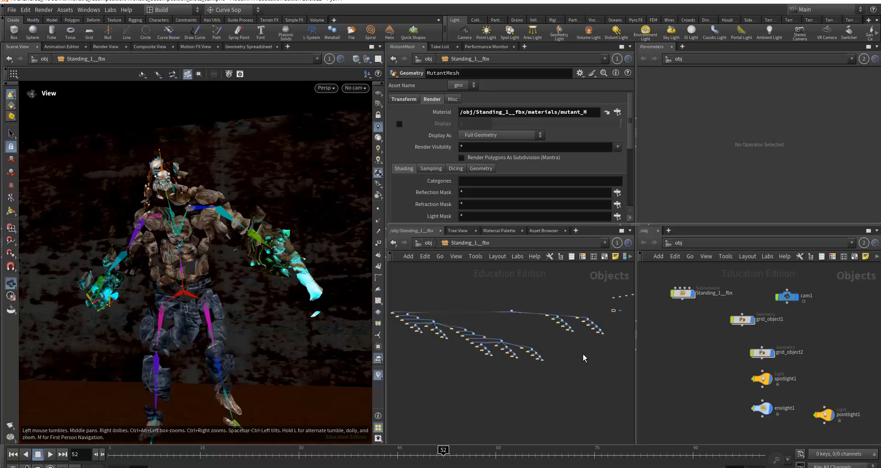
Locate the MutantMesh and materials nodes beside the bone hierarchy and select MutantMesh
middle_drag(583, 353, 497, 384)
scroll(533, 335, up, 3)
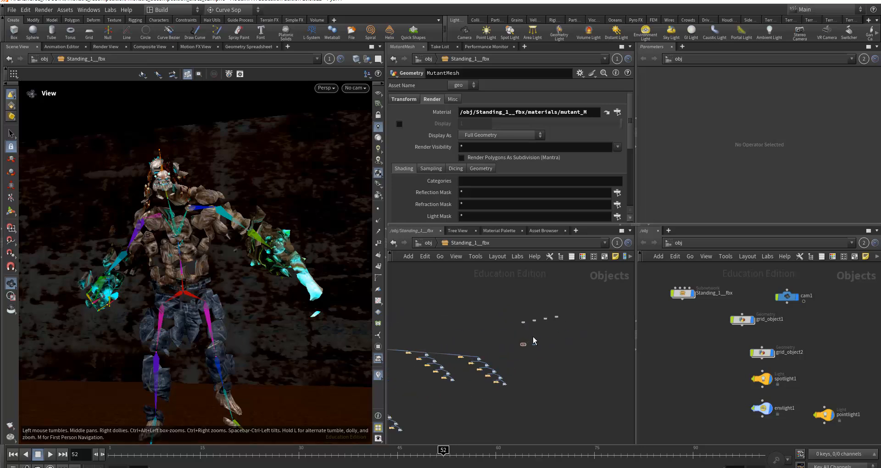
scroll(532, 335, up, 5)
middle_drag(523, 356, 535, 314)
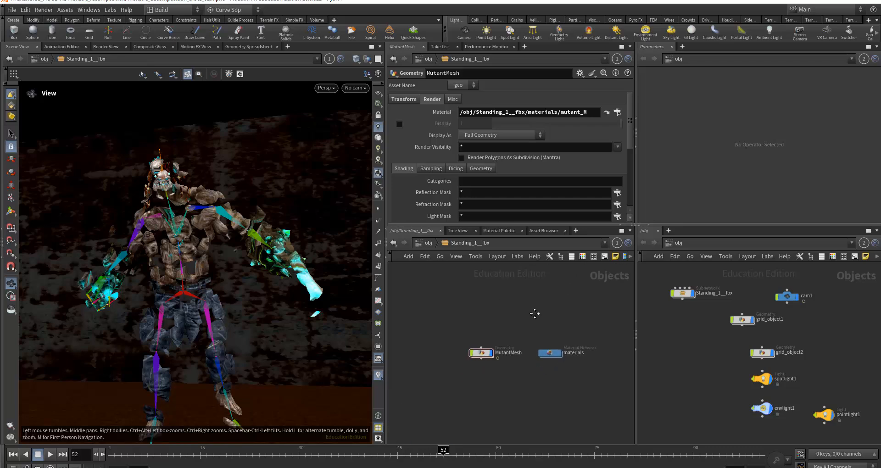
scroll(512, 353, up, 2)
click(479, 319)
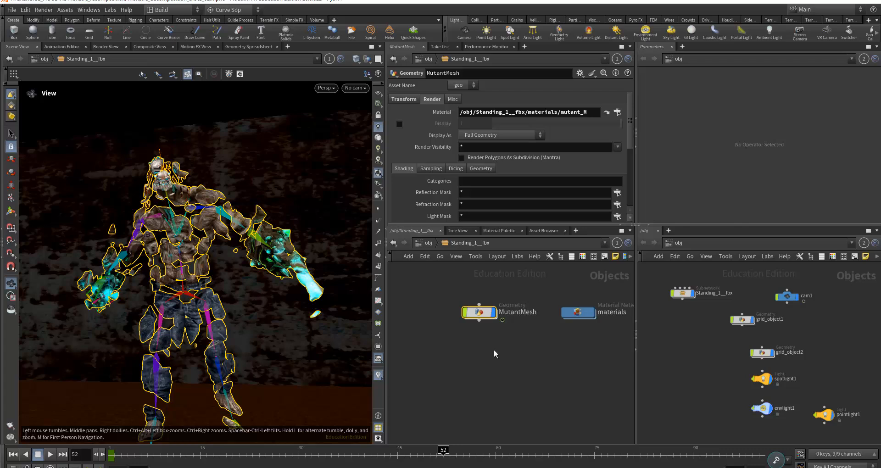
Inspect the mutant_M shader inside the materials network and return to the Standing_1__fbx level
click(578, 314)
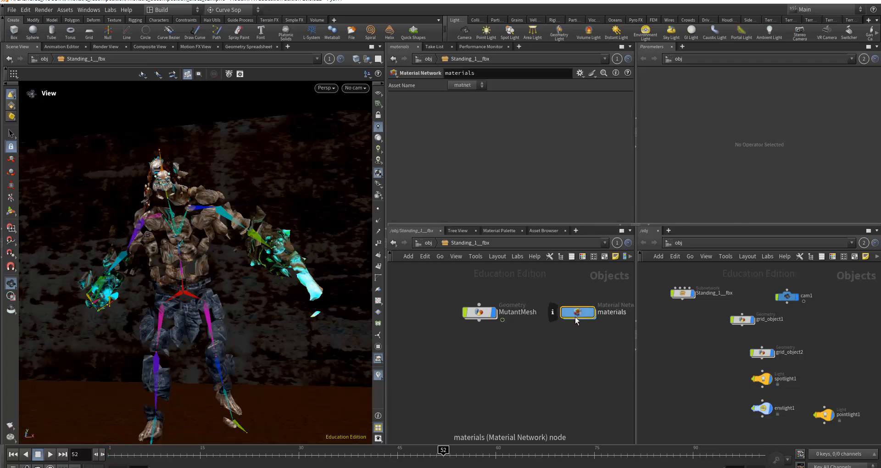
double_click(576, 316)
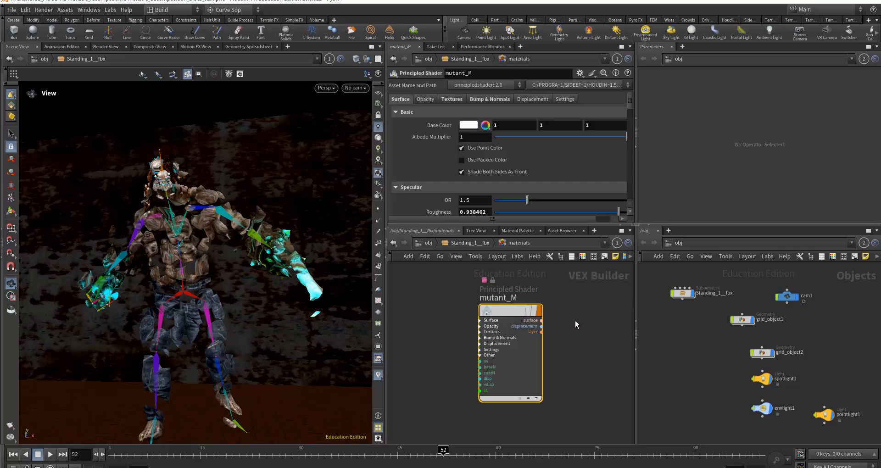
click(467, 242)
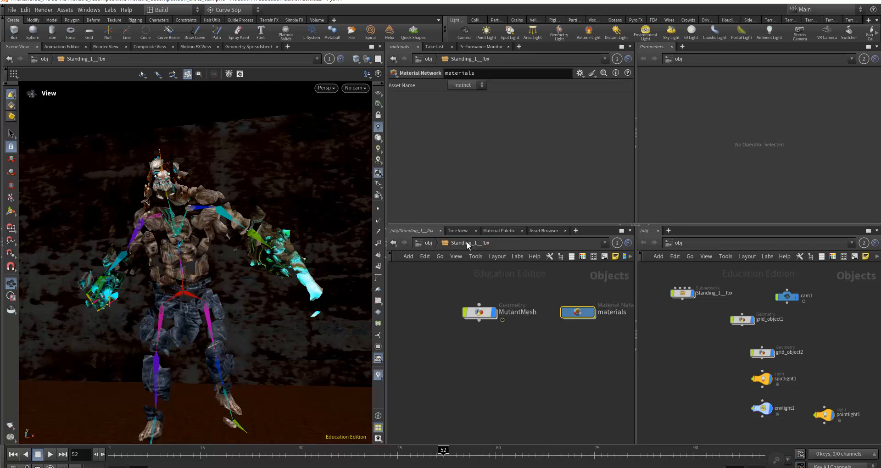
Enter the MutantMesh geometry network, select the material1 node near the top of the chain, and display its output
double_click(478, 313)
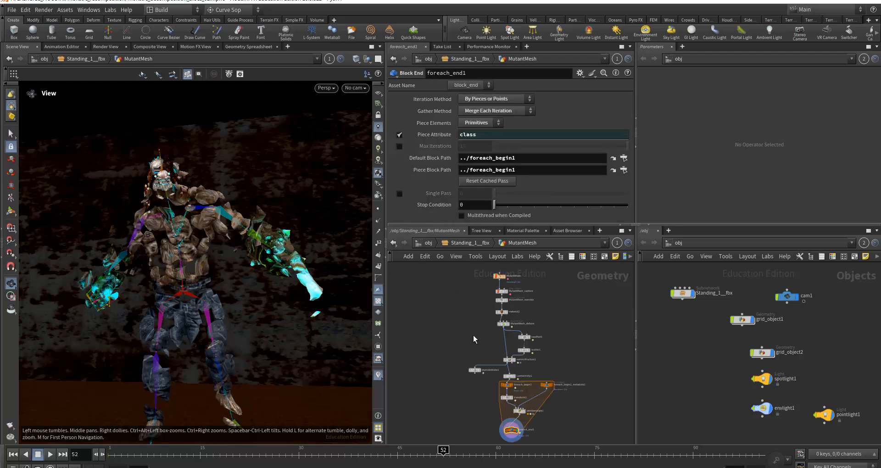
scroll(448, 403, up, 4)
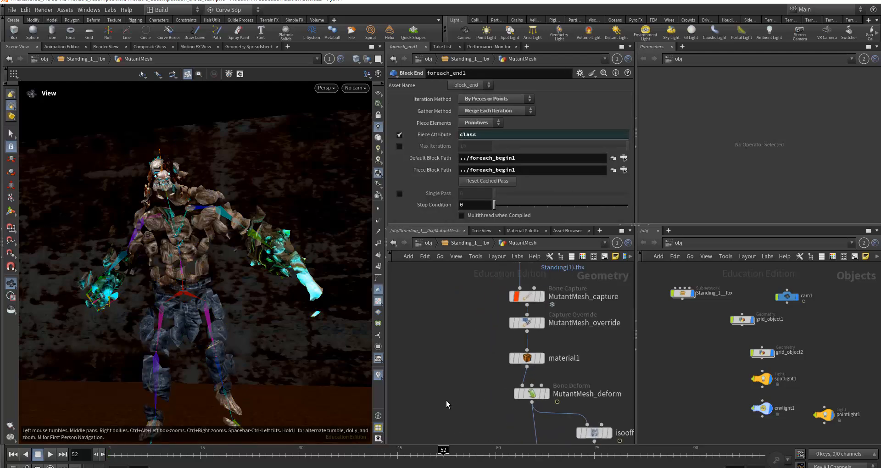
middle_drag(441, 415, 431, 434)
middle_drag(443, 385, 438, 398)
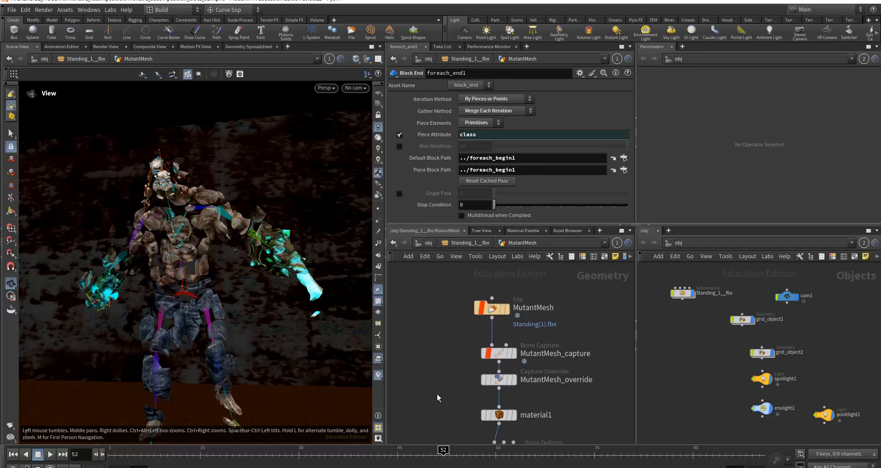
middle_drag(573, 407, 544, 367)
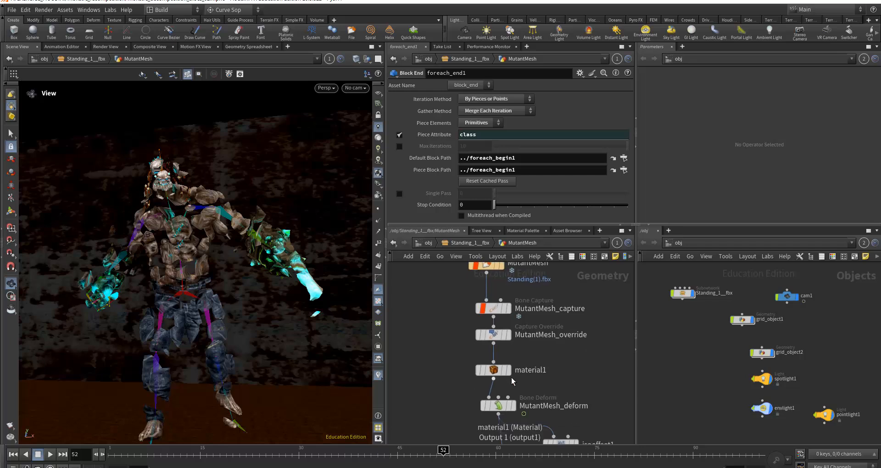
click(511, 373)
click(496, 370)
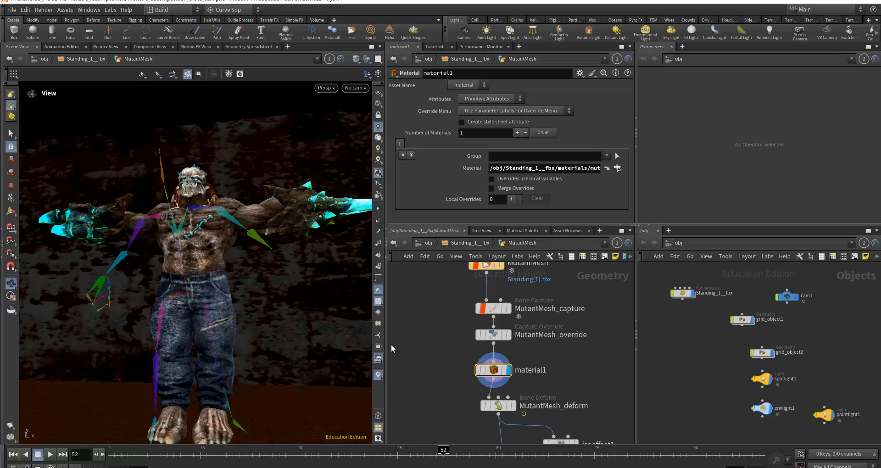
Display the MutantMesh_deform node's output and adjust the spacing between it and material1 in the chain
middle_drag(595, 389, 591, 350)
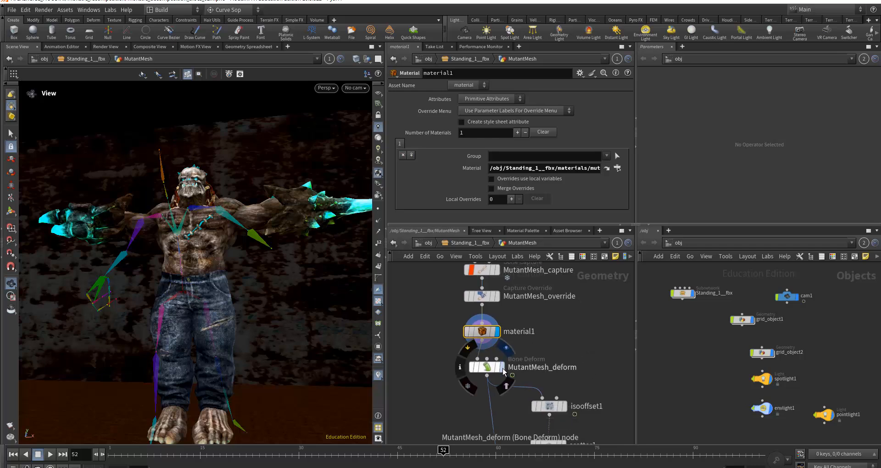
click(501, 367)
drag(487, 372, 489, 372)
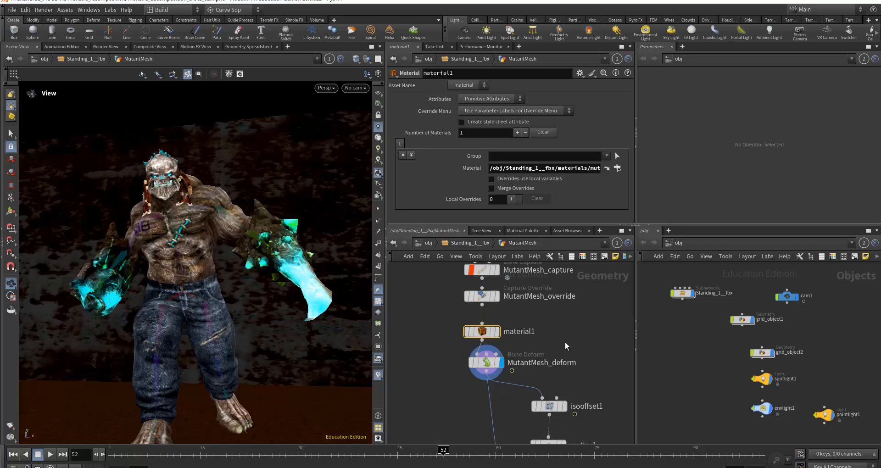
middle_drag(567, 342, 572, 368)
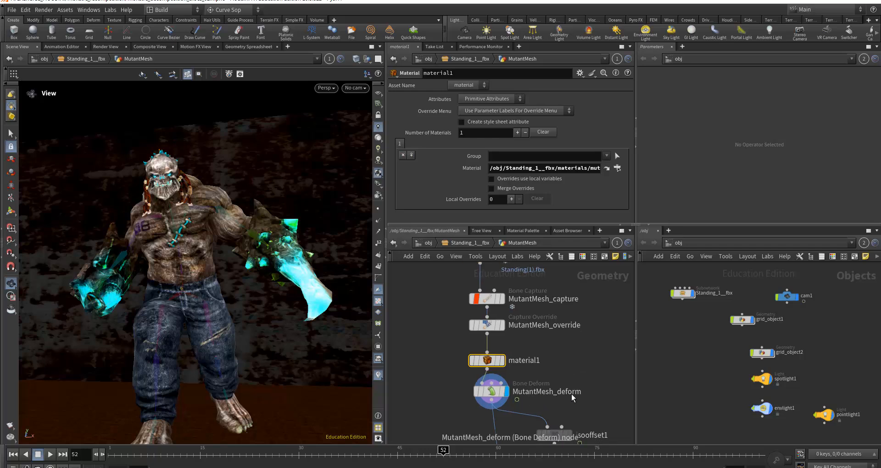
drag(489, 364, 489, 356)
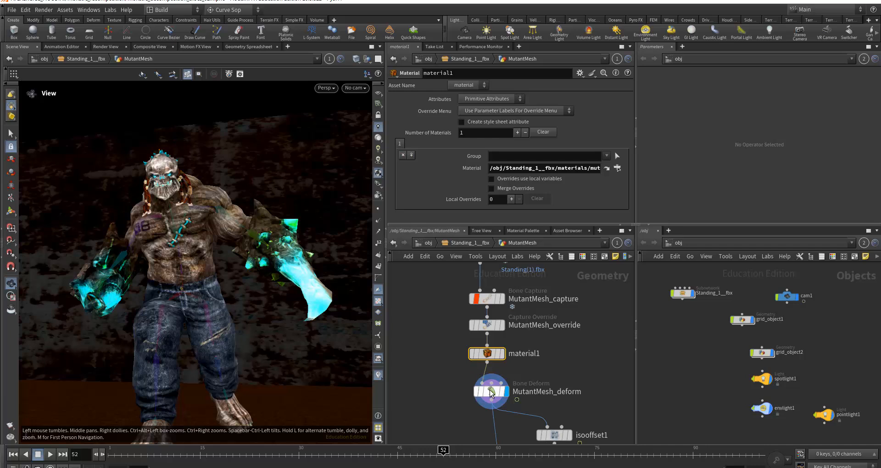
mouse_move(492, 397)
middle_drag(571, 364, 559, 330)
drag(487, 367, 481, 360)
mouse_move(480, 361)
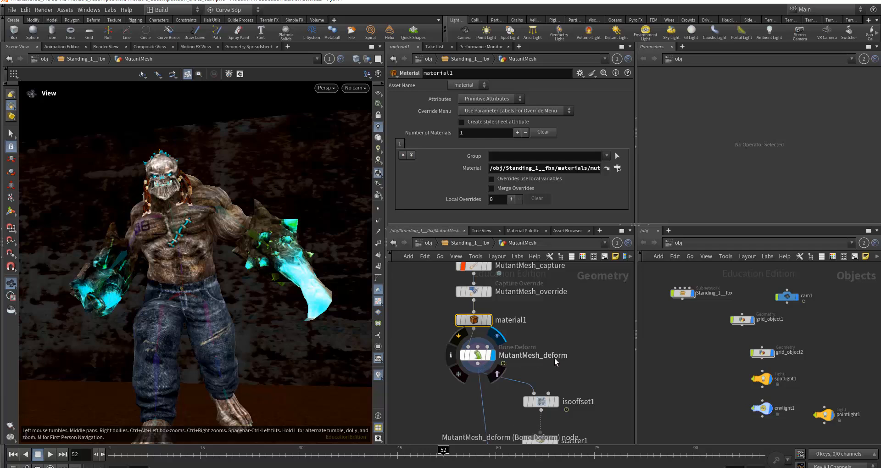
middle_drag(535, 317, 543, 378)
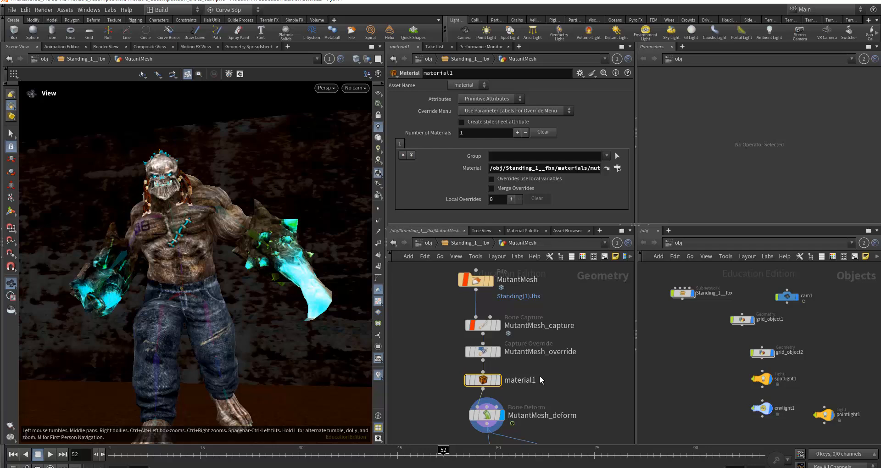
Compare the output of material1 with MutantMesh_deform, leaving the Bone Deform node displayed and selected
click(499, 380)
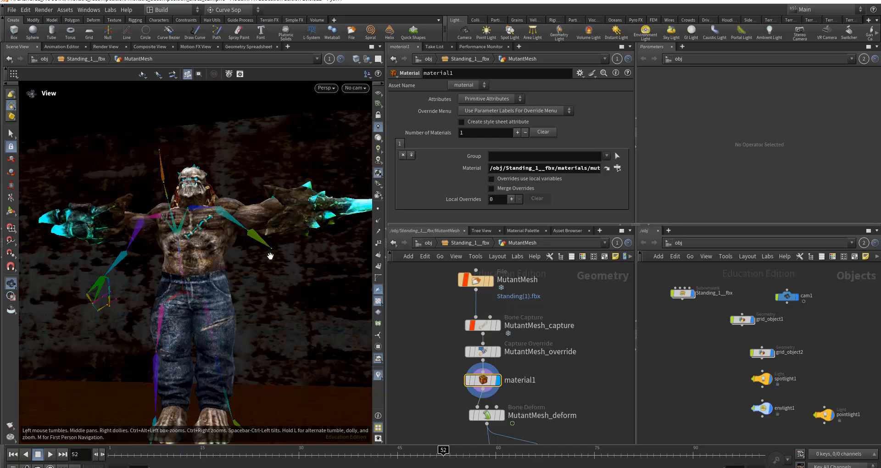
middle_drag(551, 383, 530, 331)
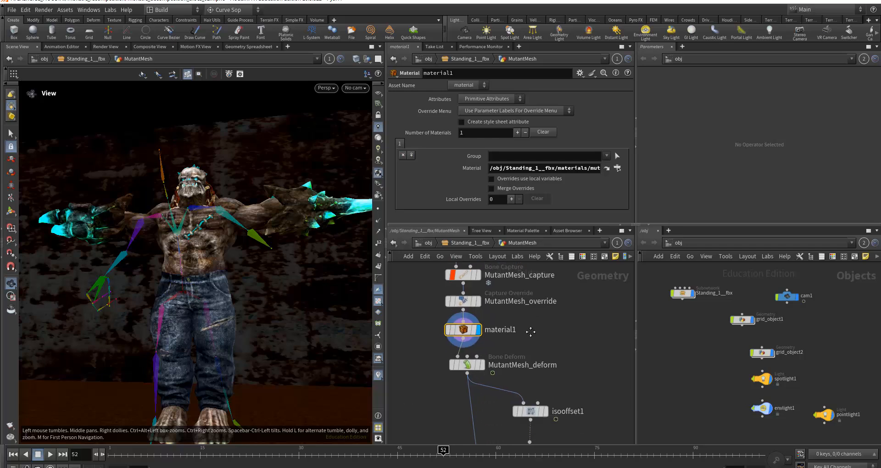
click(483, 366)
click(469, 367)
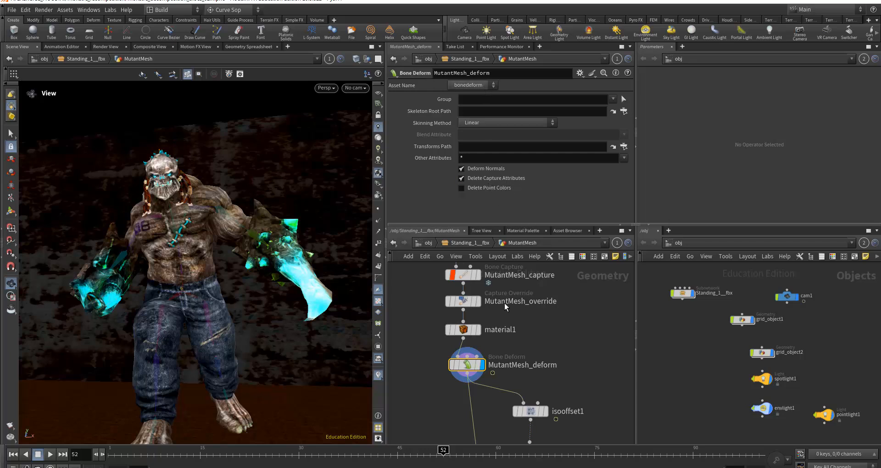
Nudge MutantMesh_deform into place below material1 and move the timeline to frame 1
middle_drag(551, 331, 566, 315)
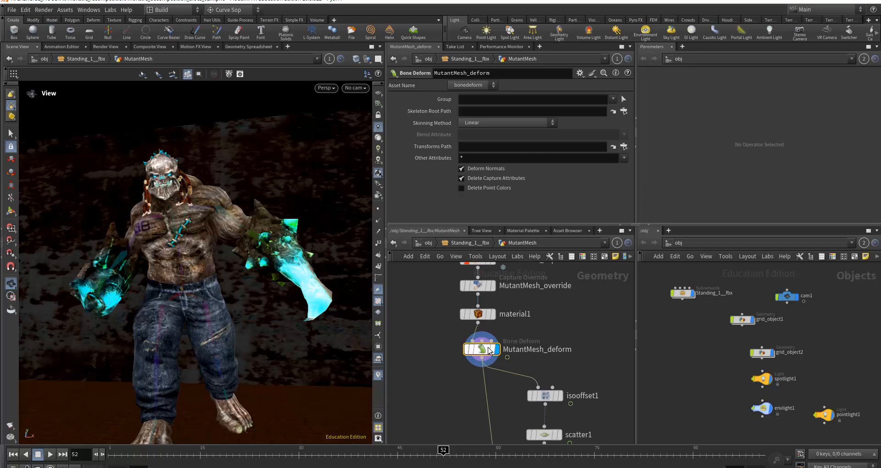
drag(489, 352, 493, 355)
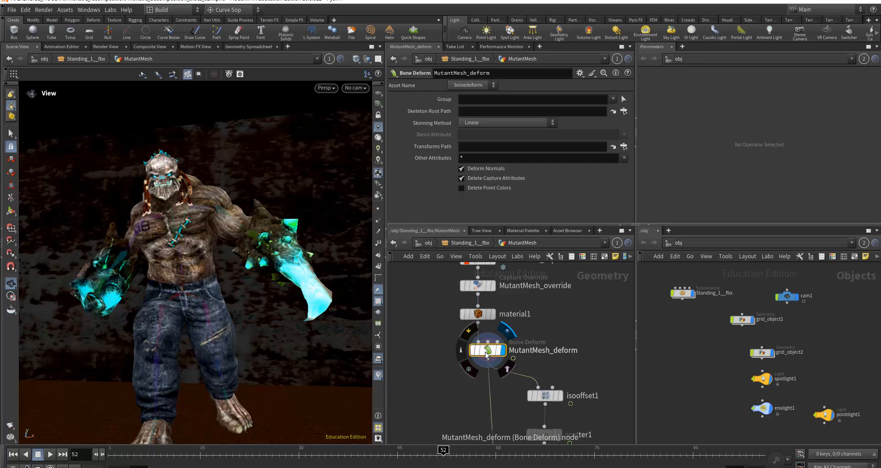
drag(485, 358, 481, 356)
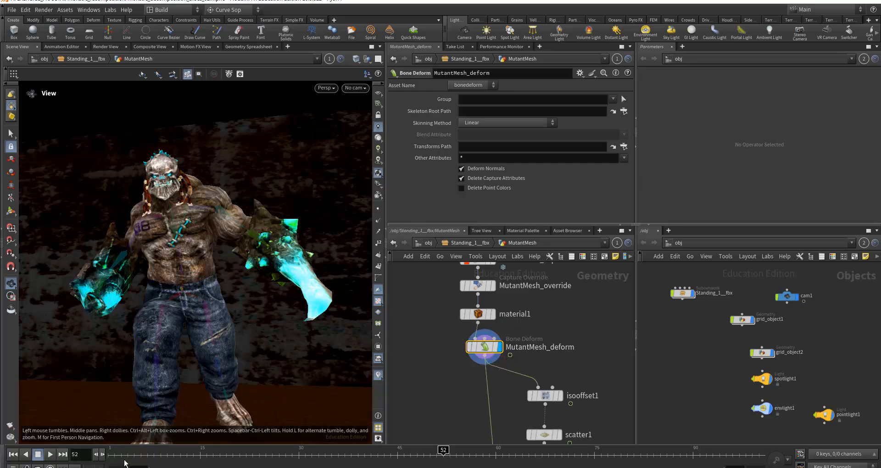
click(113, 450)
mouse_move(113, 450)
mouse_down()
mouse_move(575, 446)
mouse_move(113, 447)
mouse_up()
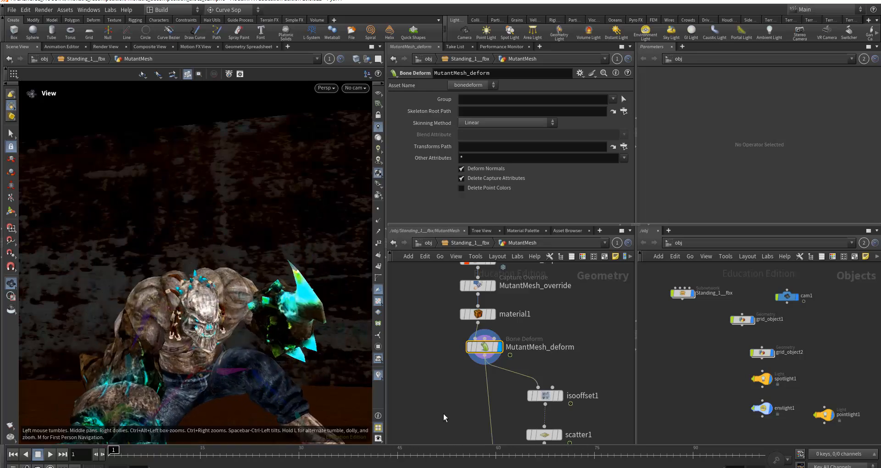
Even out the positions of voronoifracture1, isooffset1 and scatter1 below MutantMesh_deform
middle_drag(444, 413, 445, 359)
drag(503, 416, 495, 416)
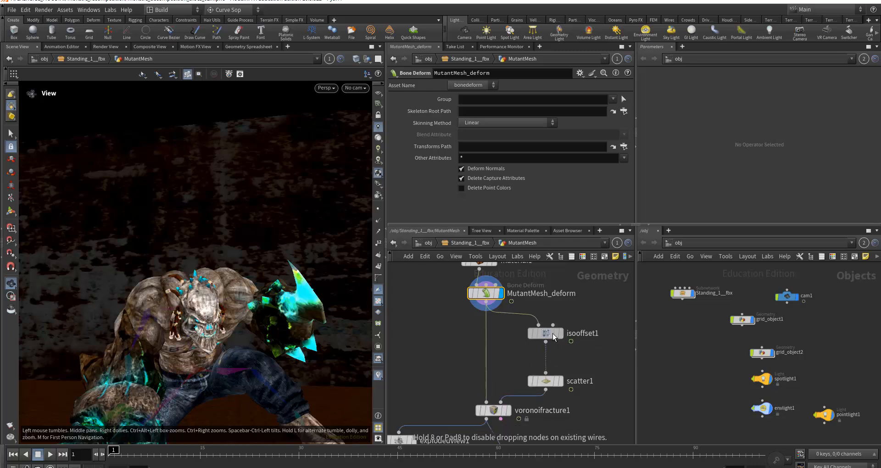
drag(547, 342, 545, 333)
drag(551, 388, 551, 379)
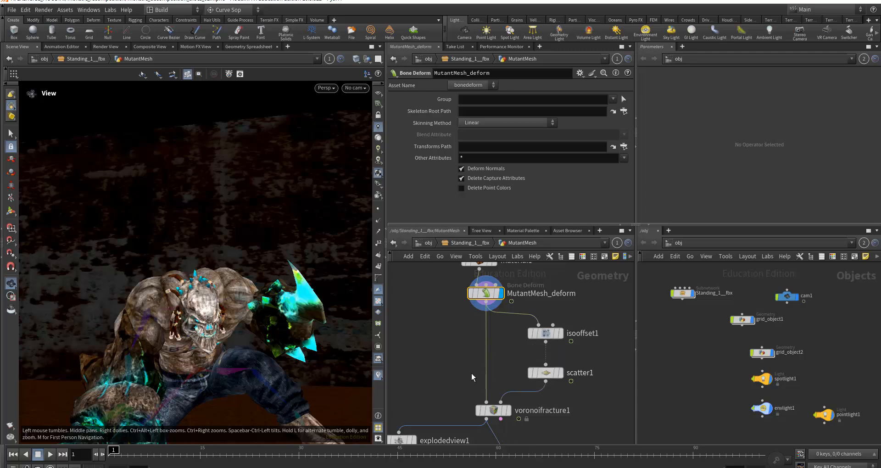
Give the network editor more height so the chain from MutantMesh_deform down to explodedview1 fits
mouse_move(471, 370)
middle_down()
mouse_move(467, 355)
mouse_move(473, 365)
middle_up()
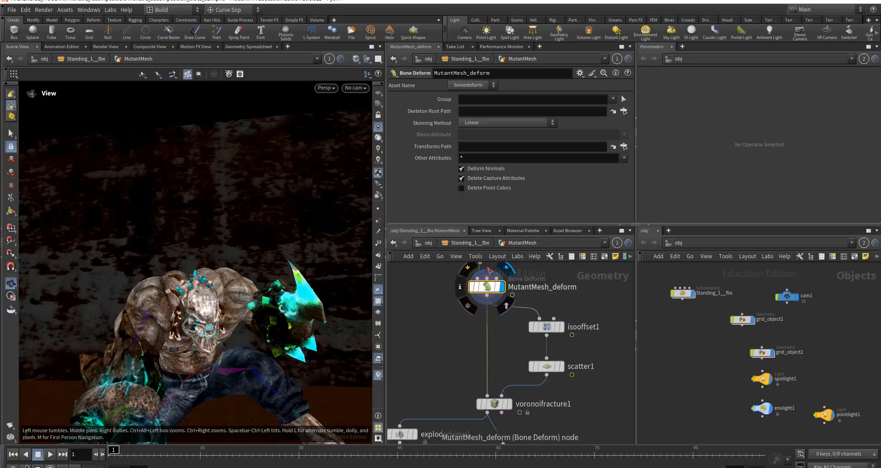
drag(484, 223, 484, 209)
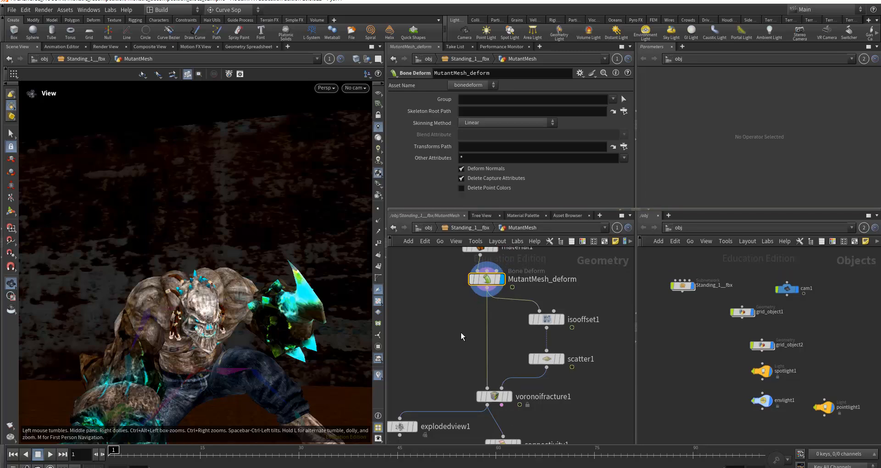
mouse_move(461, 335)
middle_down()
mouse_move(465, 357)
mouse_move(472, 340)
middle_up()
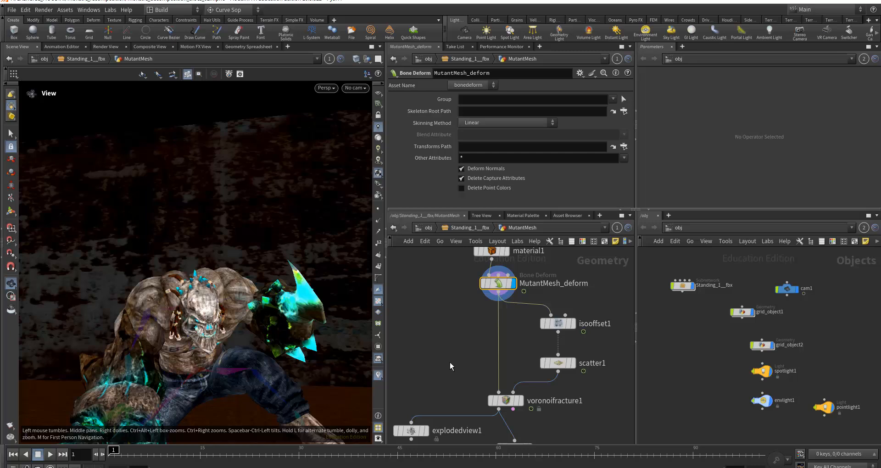
middle_drag(451, 365, 432, 357)
Select isooffset1, display its output, and review the Output Type choices, keeping Fog Volume
mouse_move(480, 283)
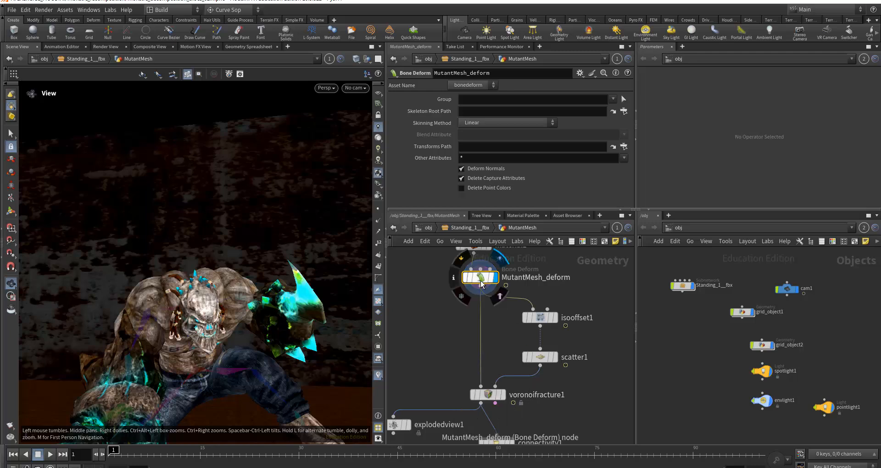
click(541, 317)
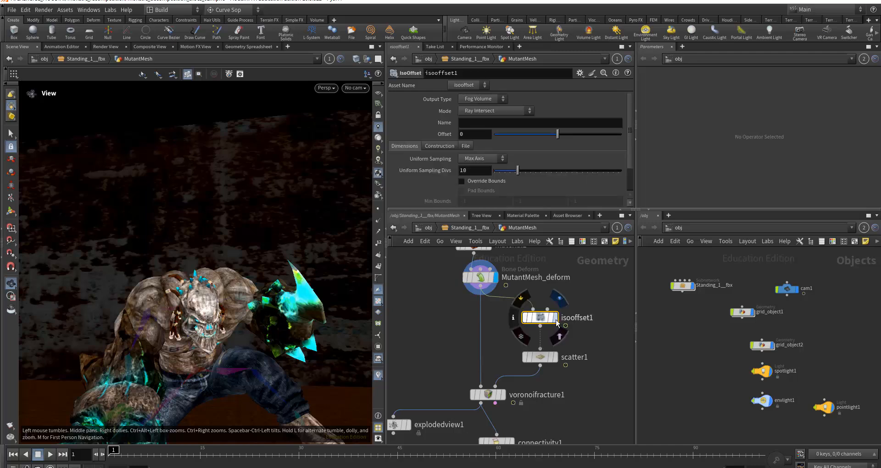
click(553, 320)
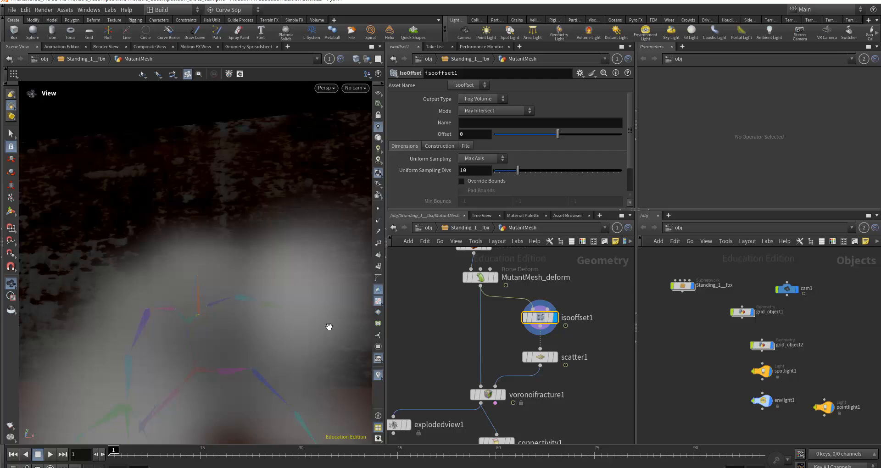
click(472, 100)
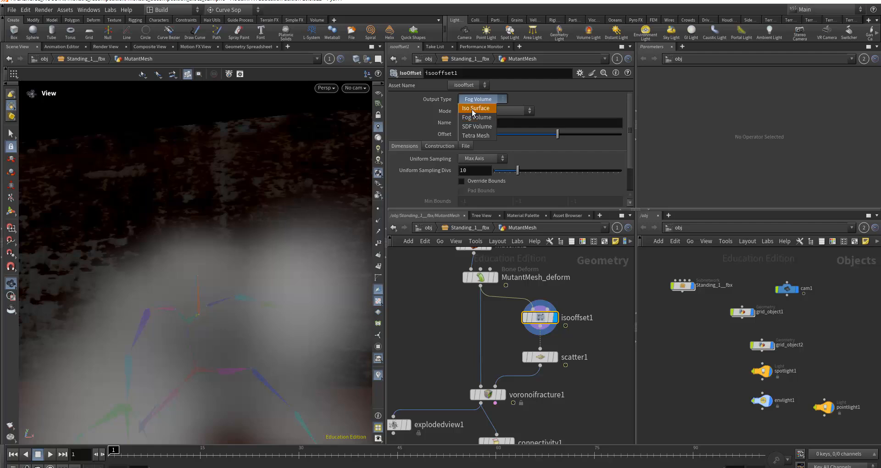
click(472, 116)
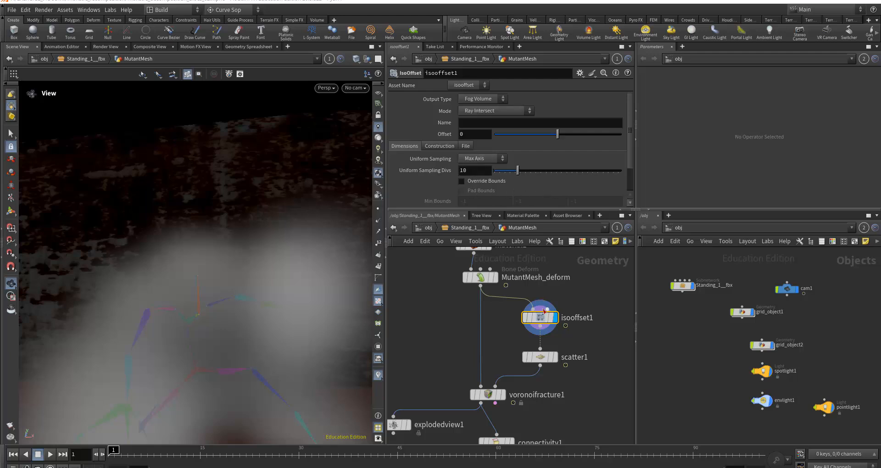
mouse_move(541, 321)
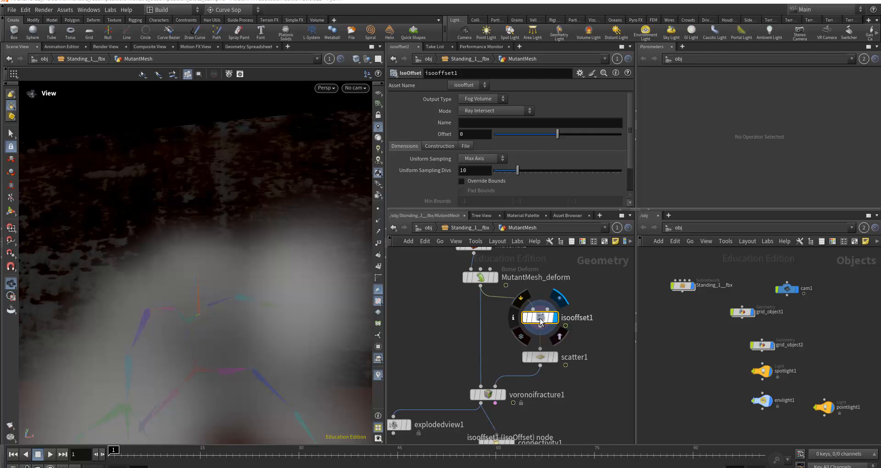
Select scatter1 and compare its output with isooffset1's, leaving the scattered points displayed
mouse_move(541, 360)
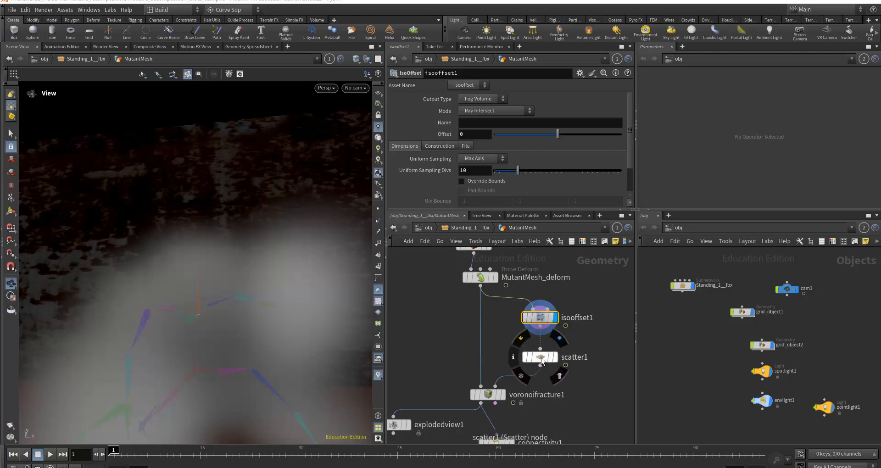
click(541, 357)
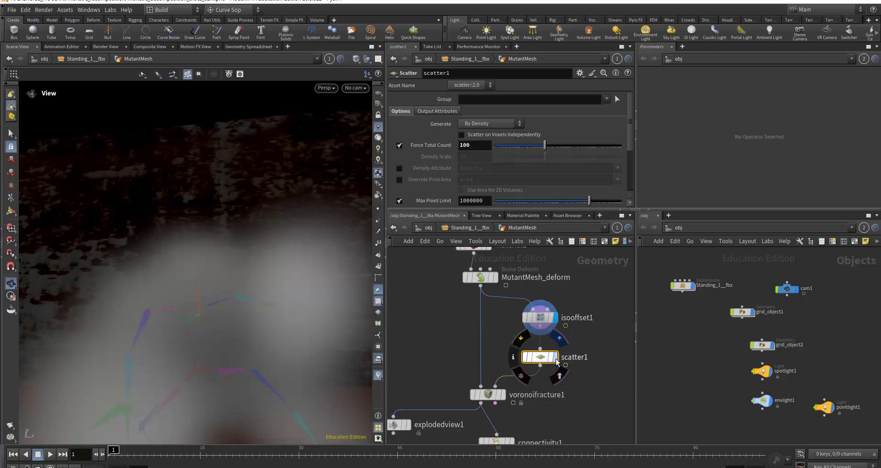
click(556, 361)
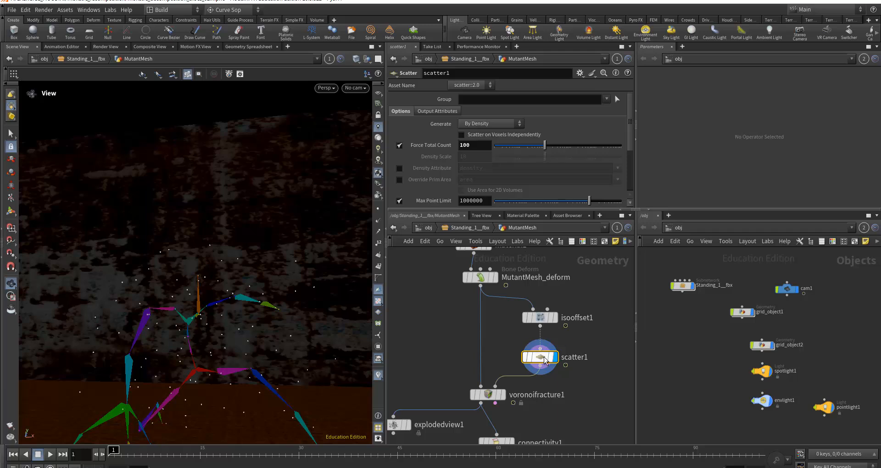
click(555, 318)
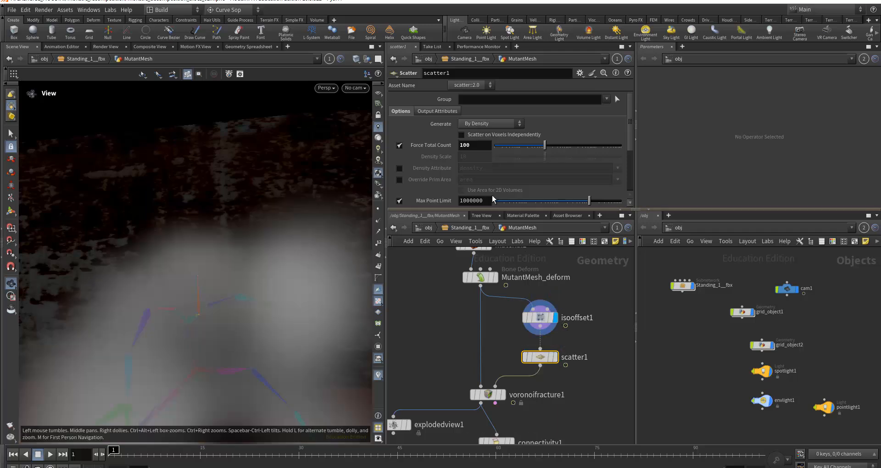
click(556, 358)
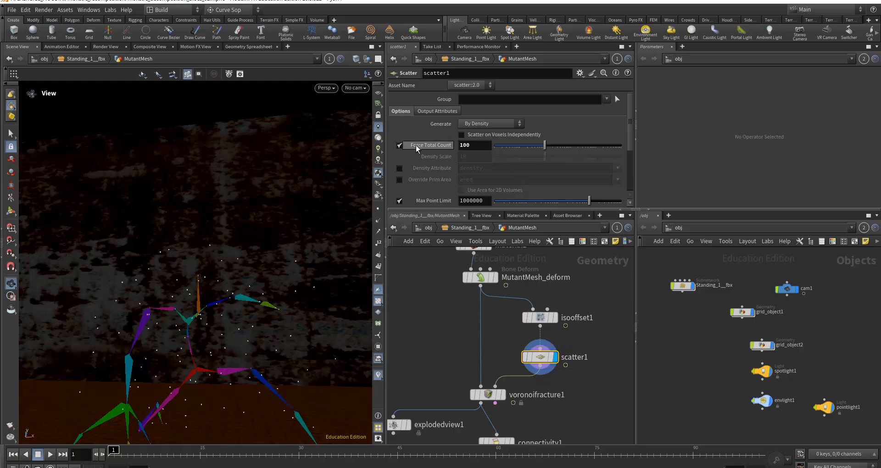
Try a different Force Total Count on scatter1 and restore it to 100
double_click(480, 145)
mouse_move(444, 150)
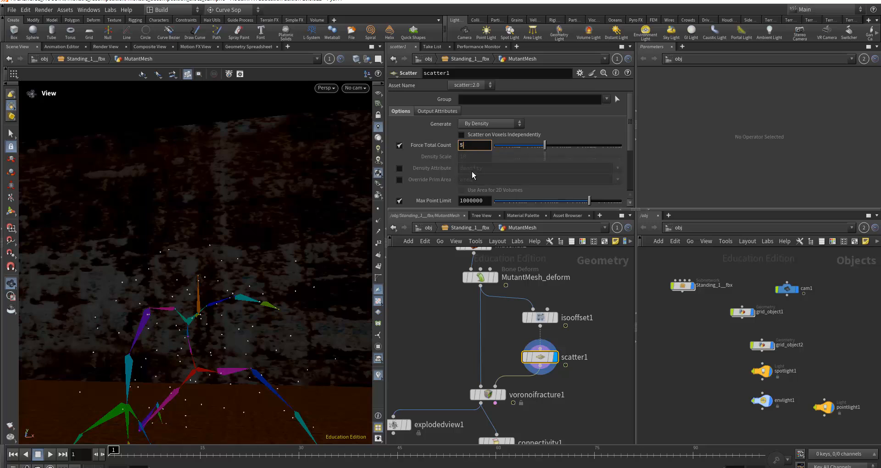
key(Return)
double_click(473, 144)
text(100)
key(Return)
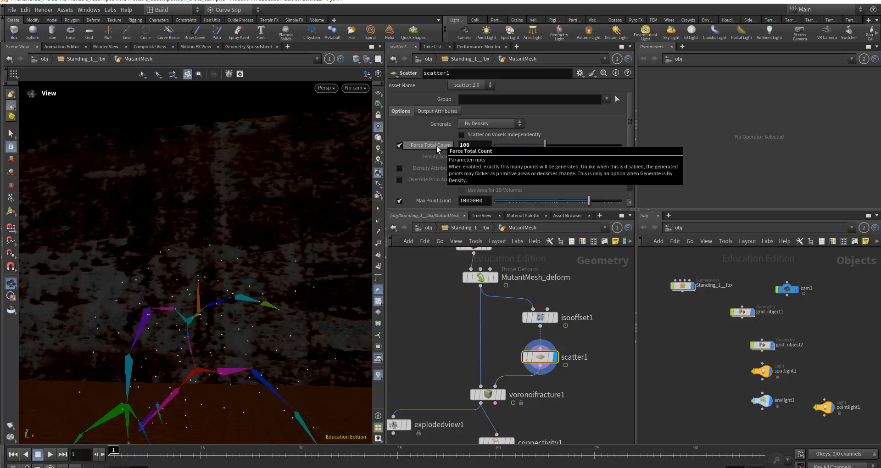
Select voronoifracture1 and search the available operators for "voronoi", closing the list without adding a node
middle_drag(423, 332, 419, 305)
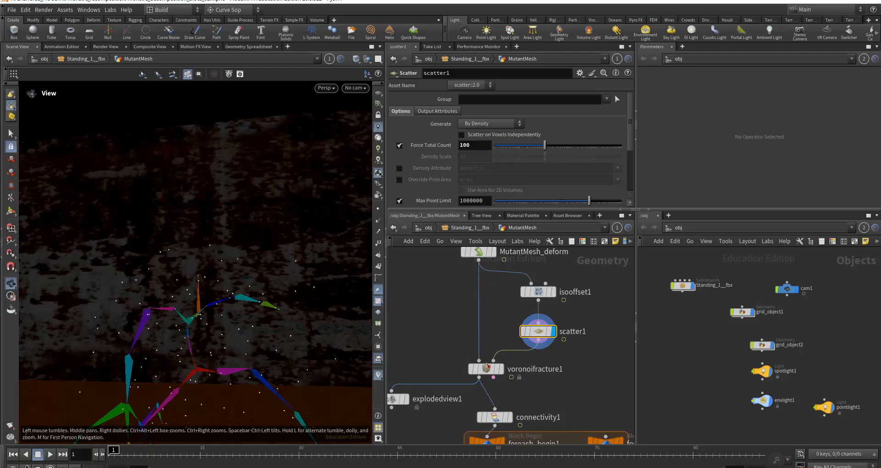
click(487, 375)
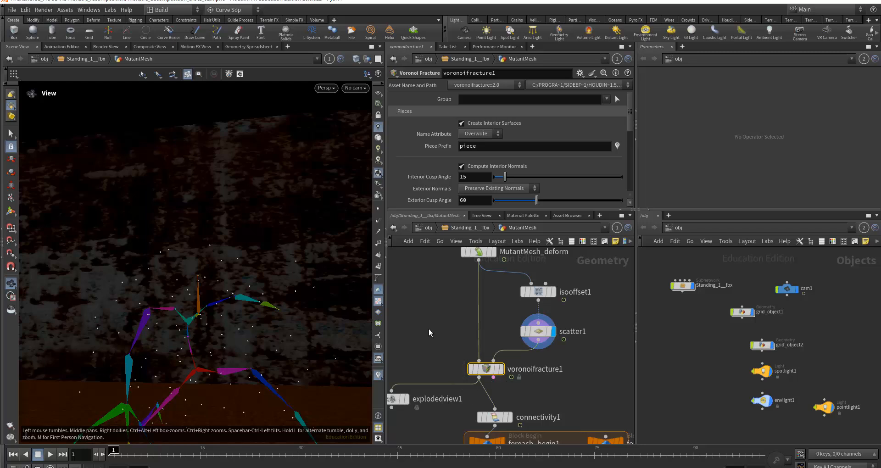
key(Tab)
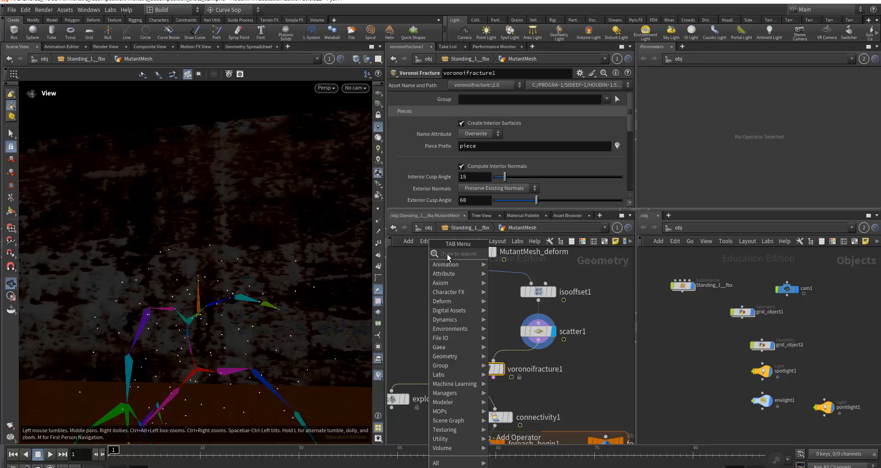
mouse_move(446, 339)
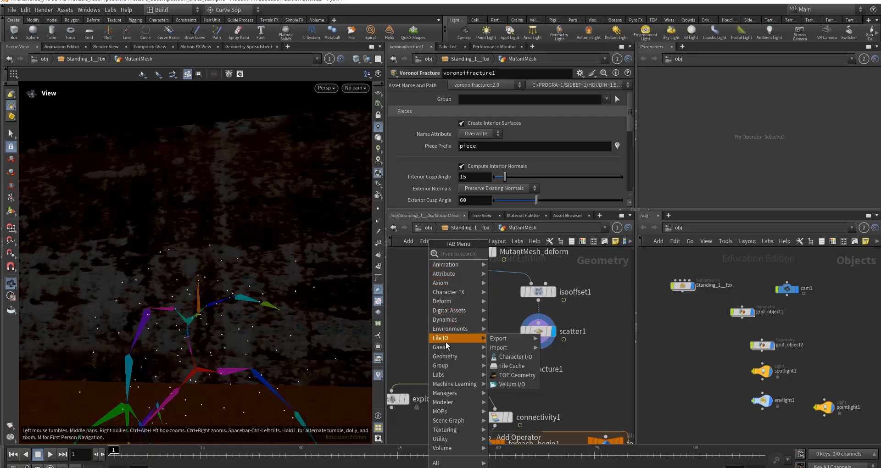
mouse_move(441, 311)
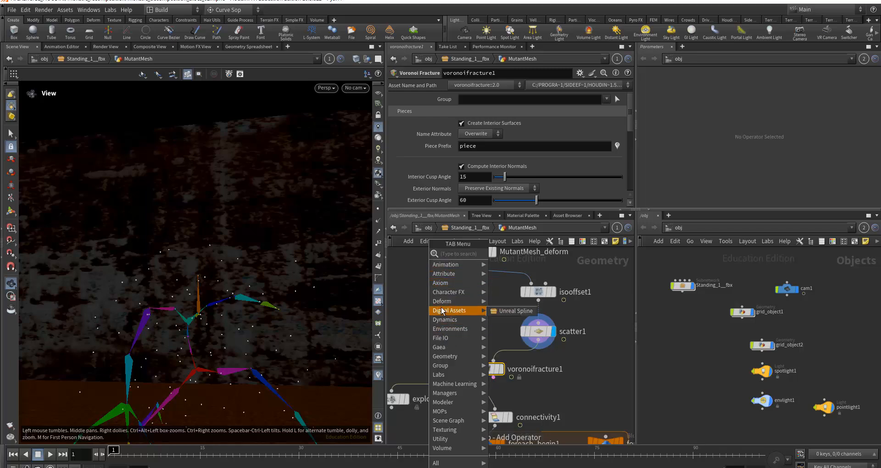
text(vor)
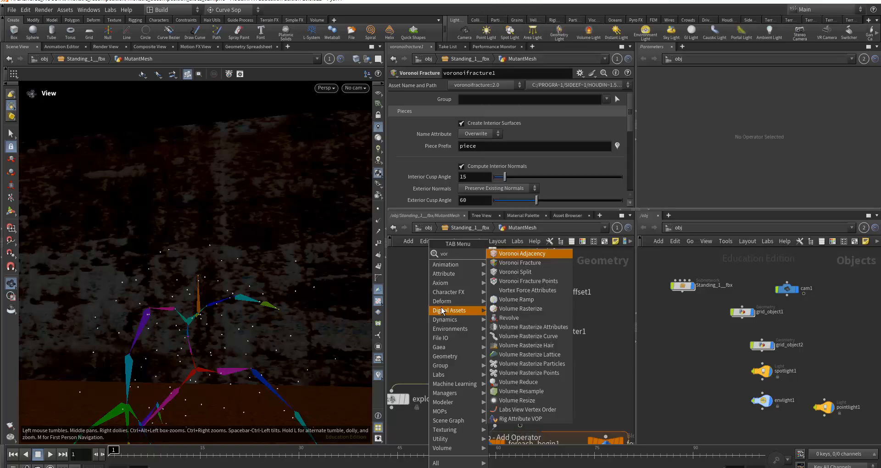
text(onoi)
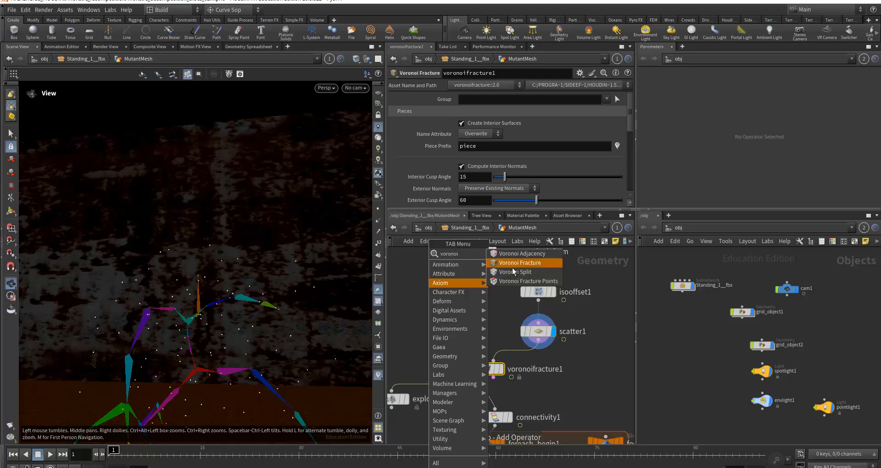
click(503, 313)
Trace the mesh and scatter inputs feeding voronoifracture1 and display its output
mouse_move(486, 371)
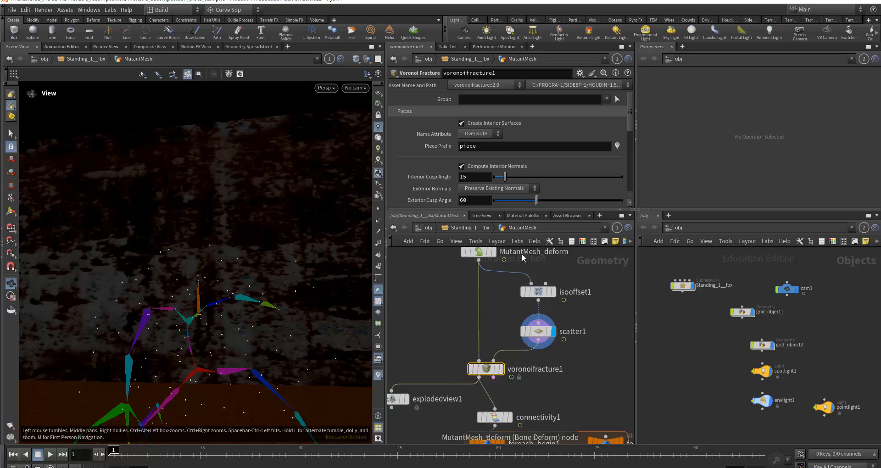
mouse_move(485, 262)
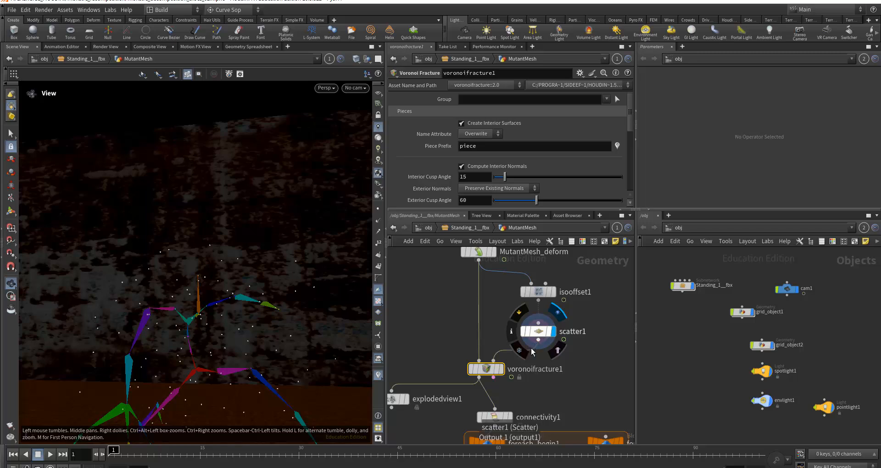
click(501, 369)
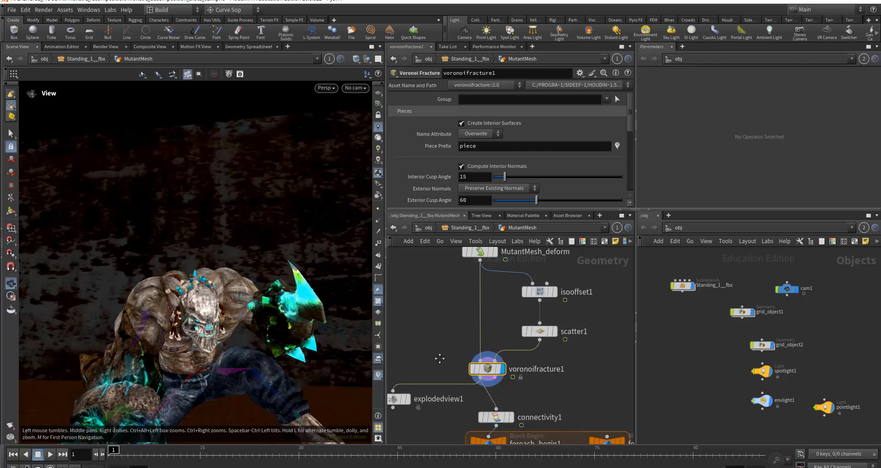
middle_drag(439, 356, 476, 329)
mouse_move(521, 345)
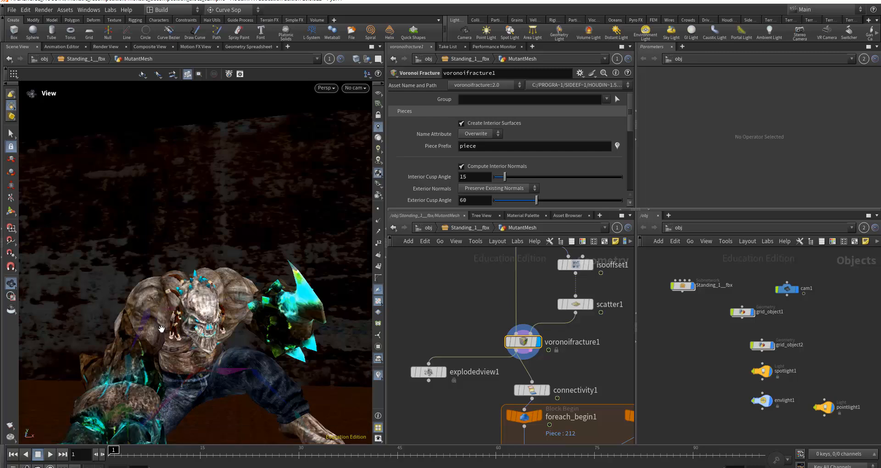
Inspect the fractured mesh in Smooth Wire Shaded mode and return the viewport to Smooth Shaded
click(333, 88)
mouse_move(341, 122)
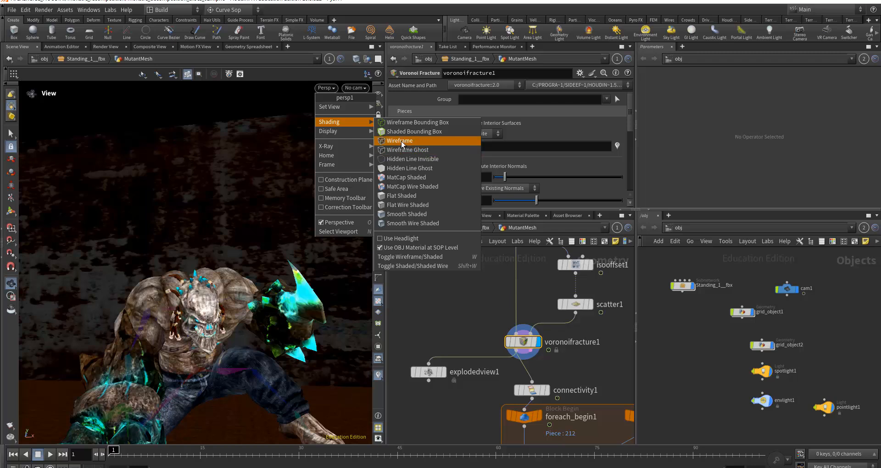
click(406, 224)
mouse_move(225, 332)
right_down()
mouse_move(248, 331)
mouse_move(215, 329)
mouse_move(237, 328)
right_up()
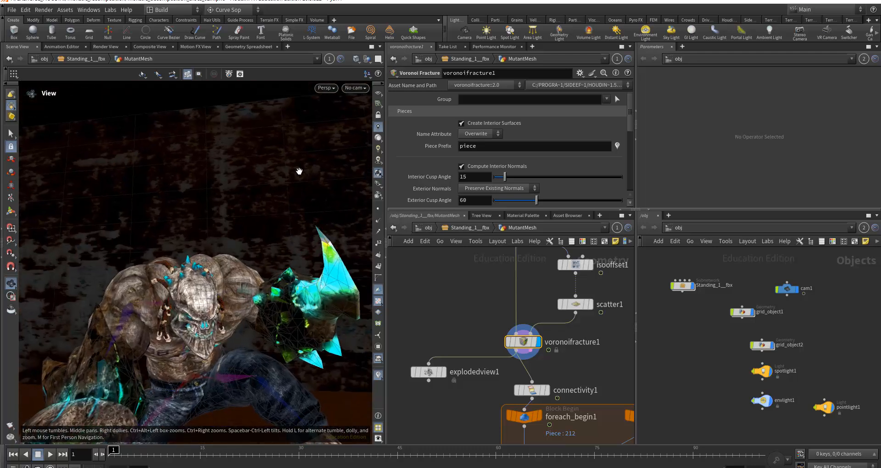
click(321, 90)
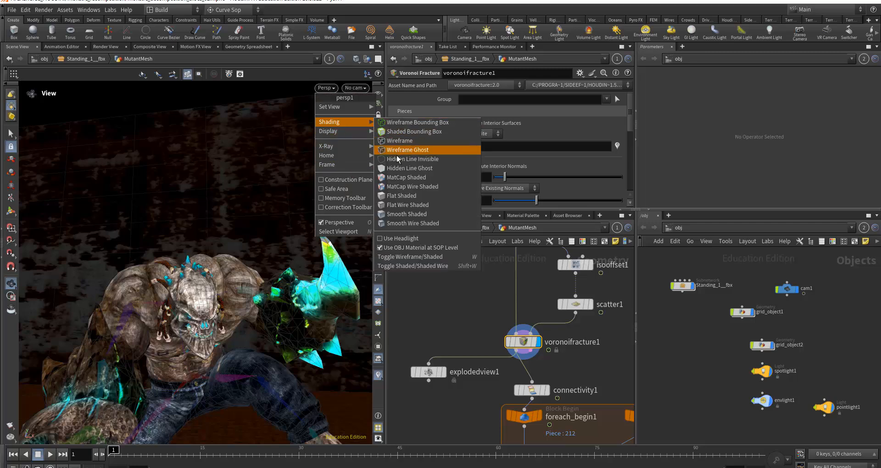
click(406, 215)
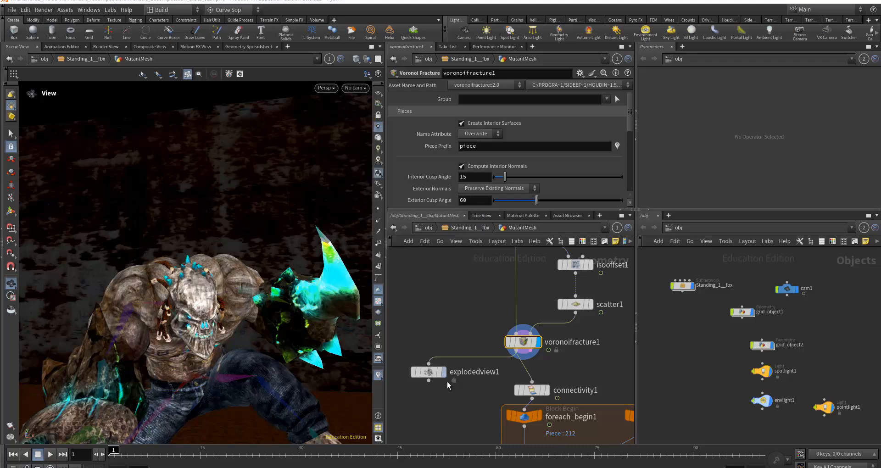
Display the output of explodedview1 and examine the separated pieces from another angle
mouse_move(462, 376)
click(446, 377)
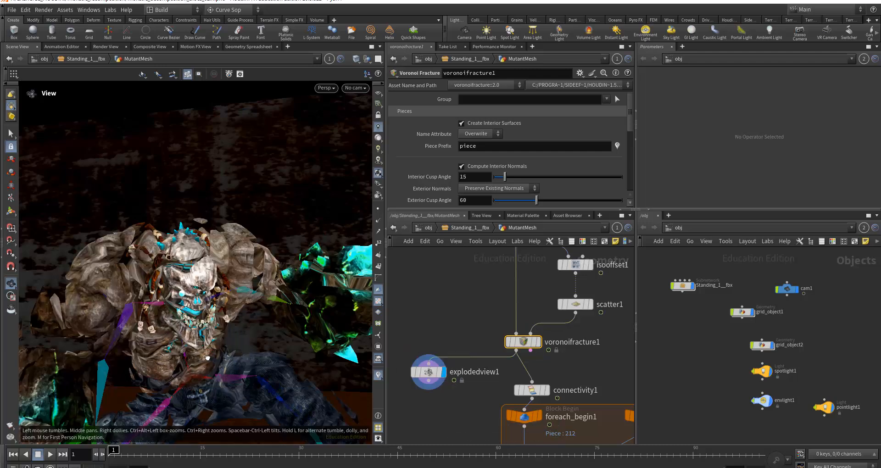
mouse_move(207, 354)
mouse_down()
mouse_move(154, 404)
mouse_move(215, 354)
mouse_up()
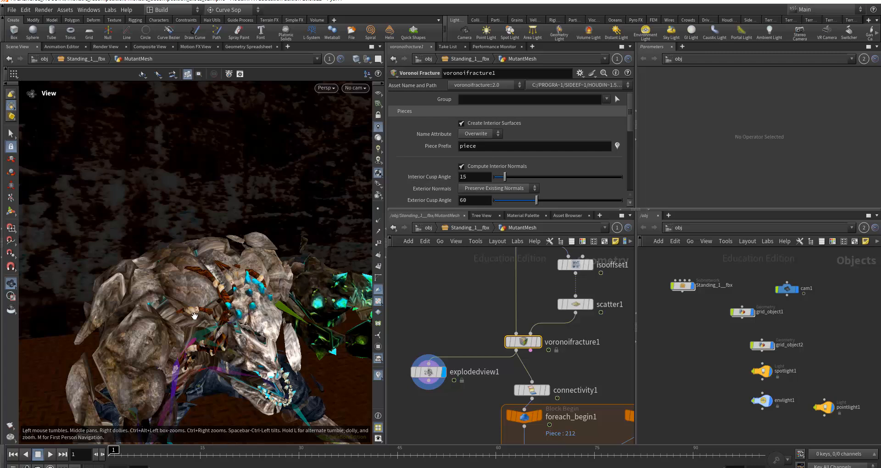
Examine the exploded pieces from several angles, set scatter1's Force Total Count to 50 and compare the fractured result
drag(197, 316, 258, 257)
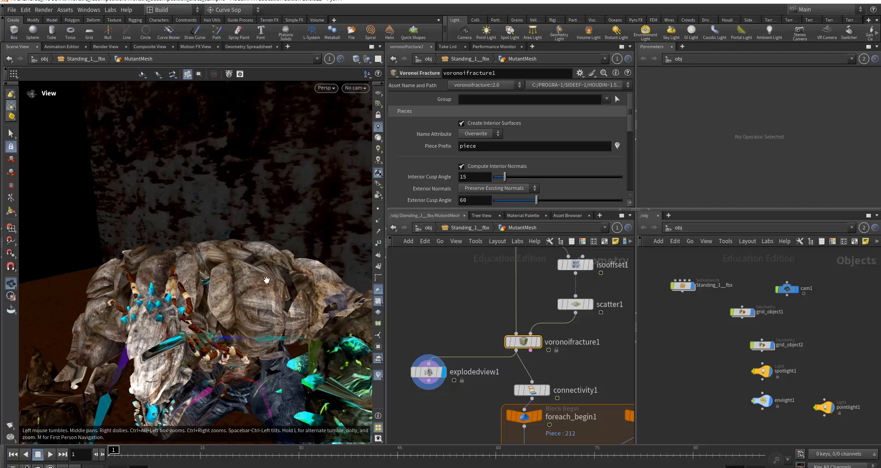
drag(262, 297, 193, 212)
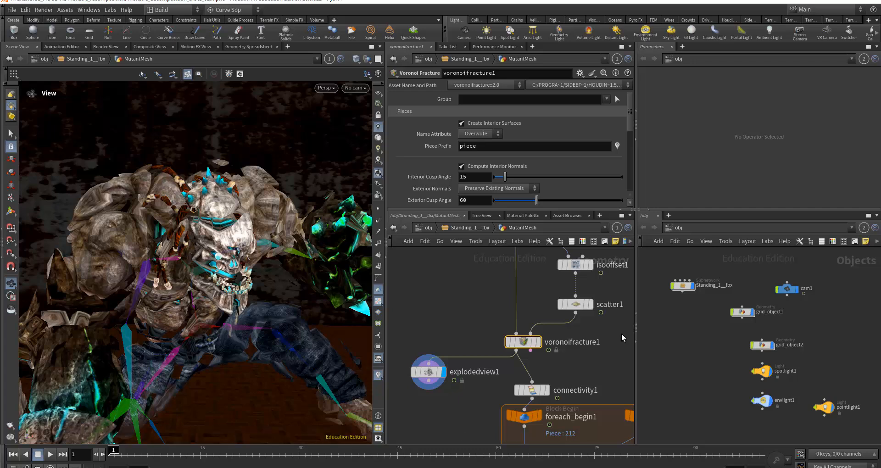
click(587, 324)
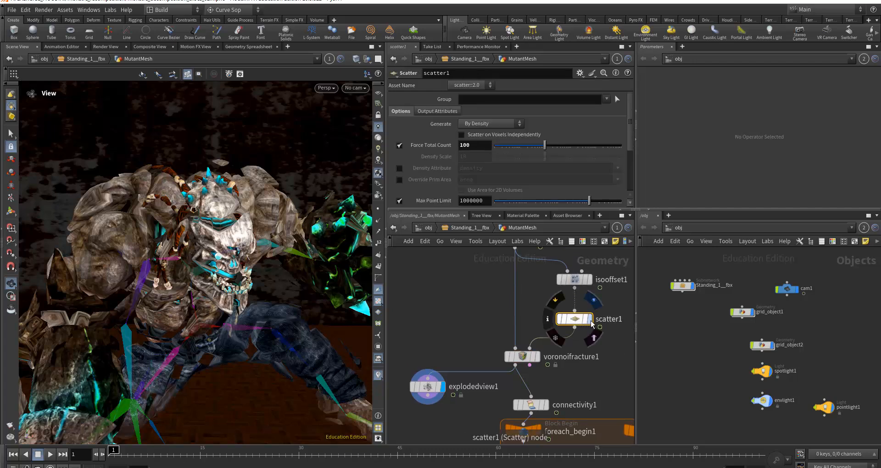
click(464, 145)
double_click(464, 146)
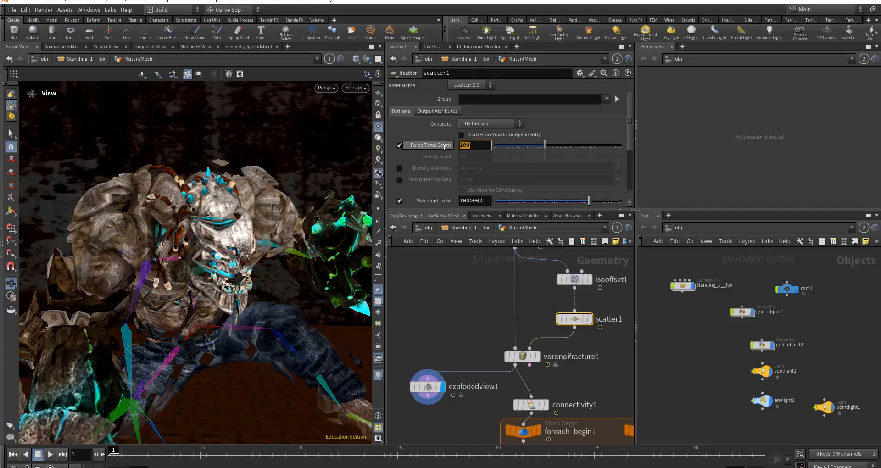
text(50)
key(Return)
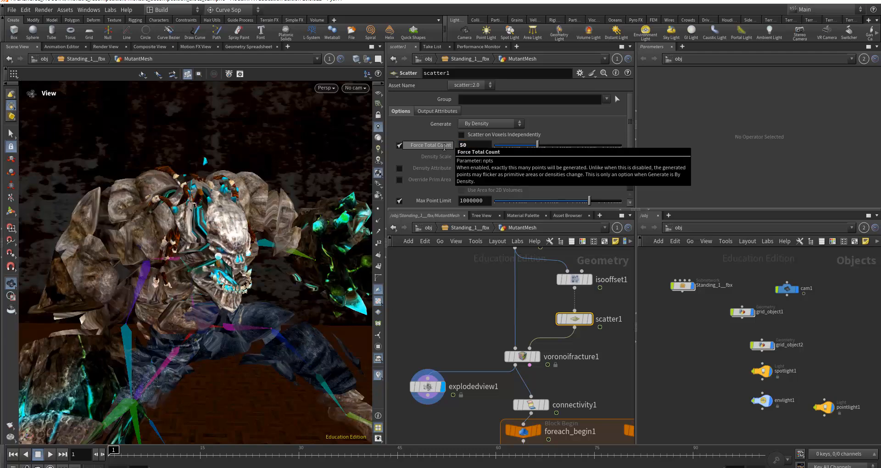
mouse_move(223, 254)
mouse_down()
mouse_move(271, 273)
mouse_move(202, 269)
mouse_move(221, 265)
mouse_up()
Review the isooffset1 parameters and look at the exploded mesh from a slightly different angle
middle_drag(553, 296, 543, 312)
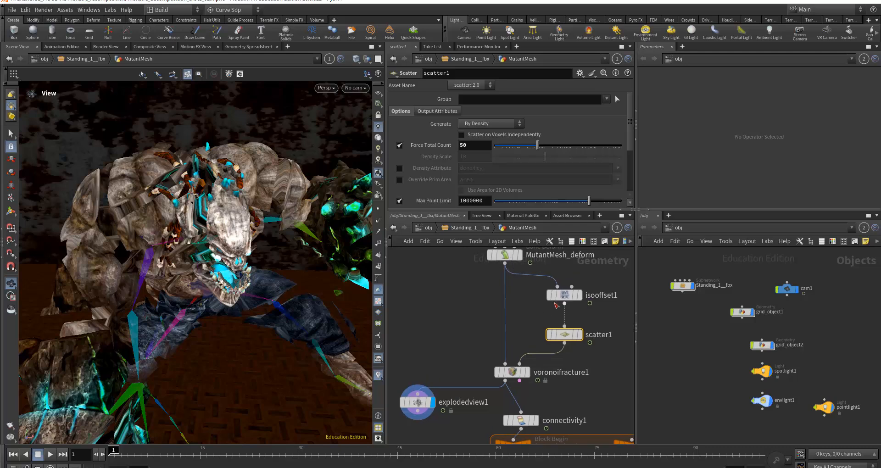
click(567, 297)
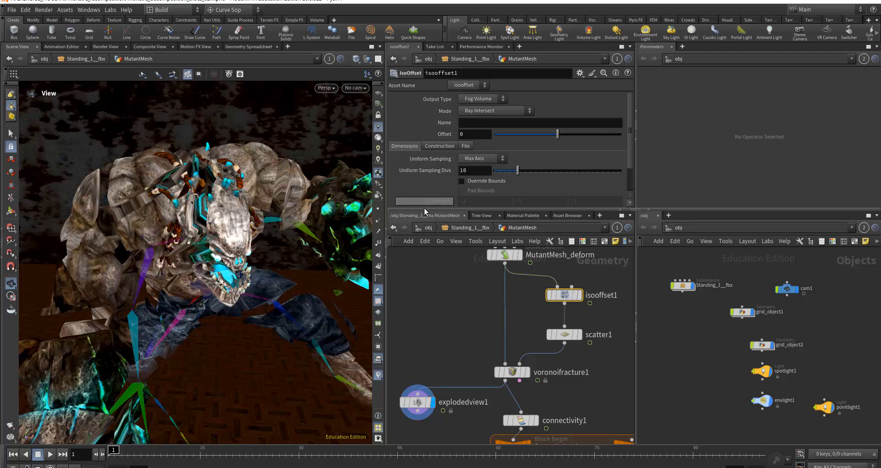
drag(137, 252, 319, 292)
Set the Force Total Count of scatter1 to 100
middle_drag(447, 338, 450, 294)
click(574, 294)
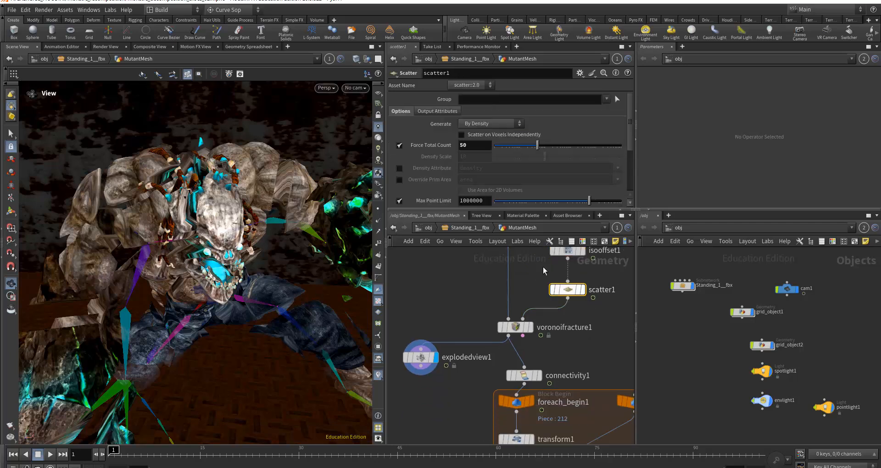
double_click(463, 145)
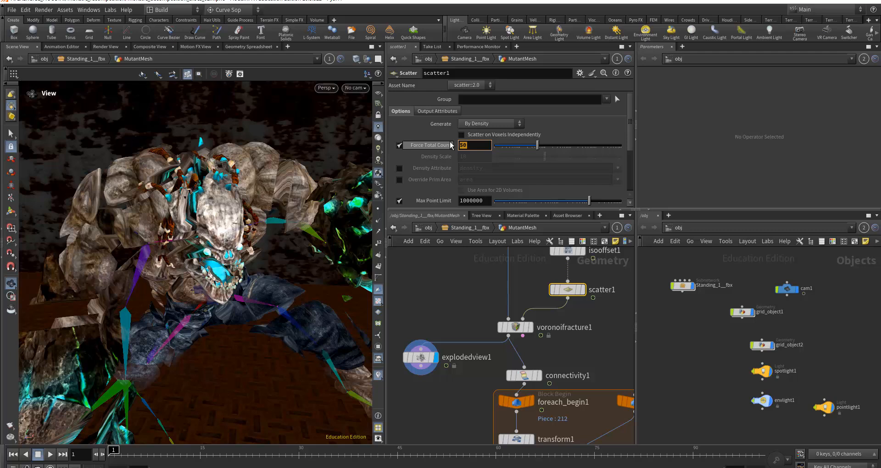
mouse_move(449, 144)
text(100)
key(Return)
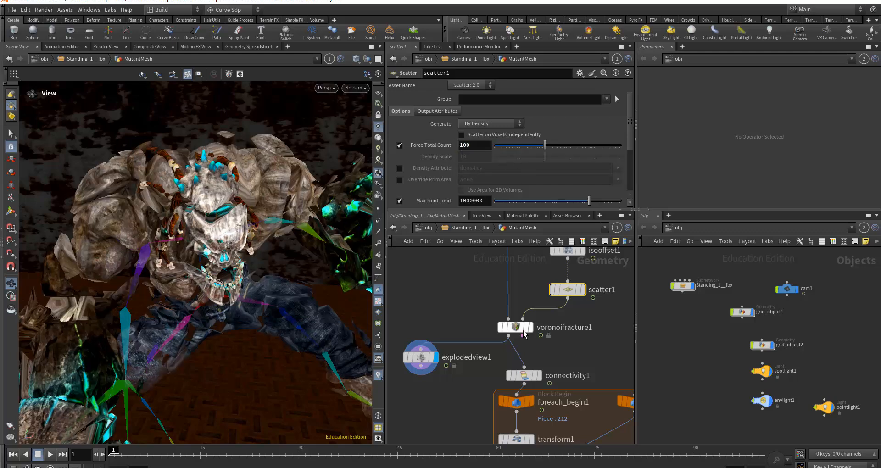
Display the output of voronoifracture1 and reposition explodedview1 and connectivity1 to make room in the network
click(530, 327)
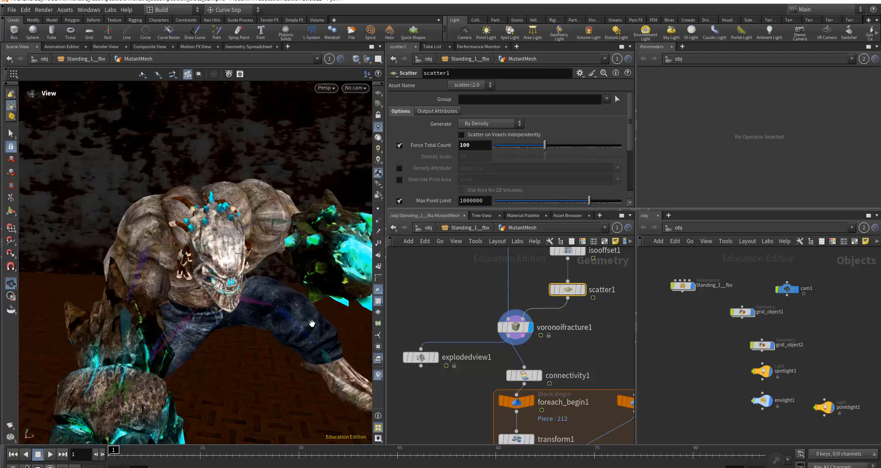
drag(273, 310, 268, 303)
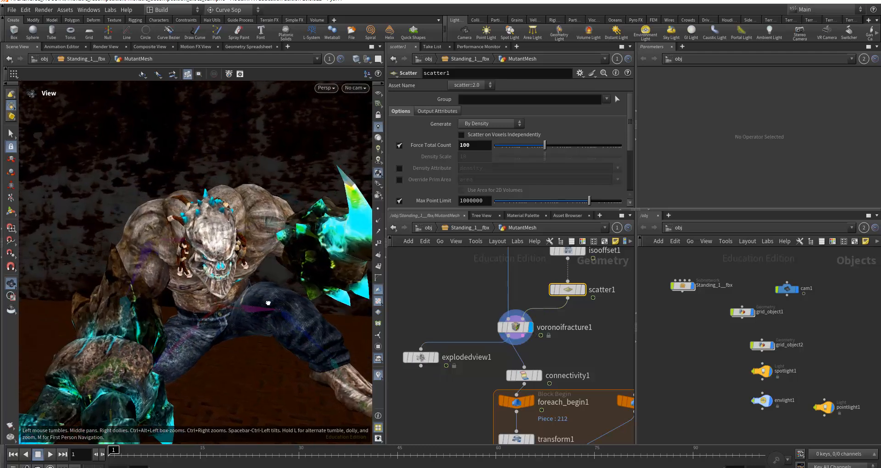
middle_drag(431, 316, 430, 267)
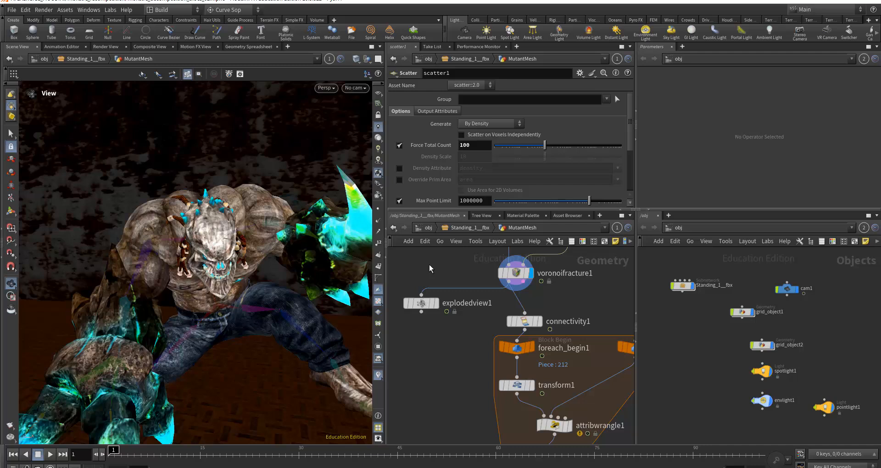
mouse_move(423, 307)
drag(415, 305, 413, 296)
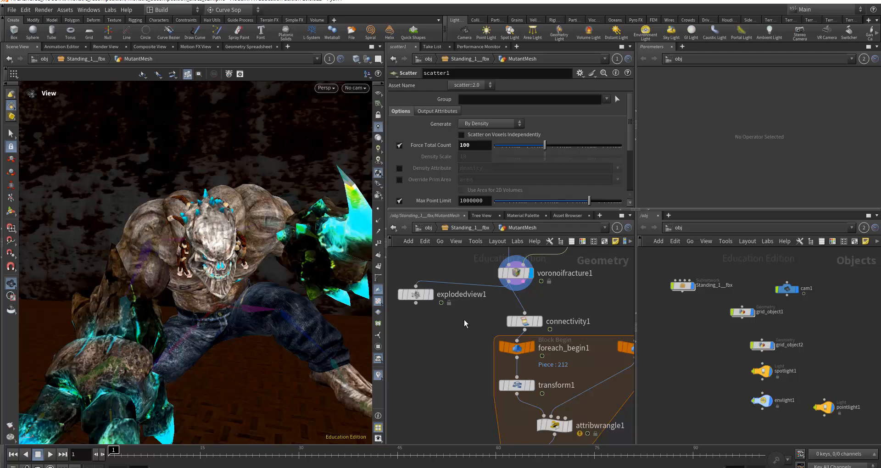
drag(527, 324, 516, 325)
middle_drag(460, 346, 489, 344)
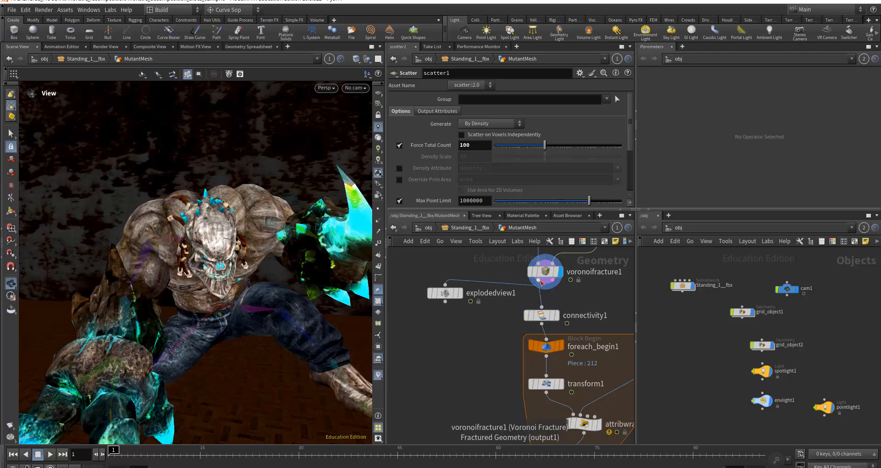
Add a Transform node fed by voronoifracture1's fractured geometry output and place it below explodedview1
drag(540, 280, 474, 340)
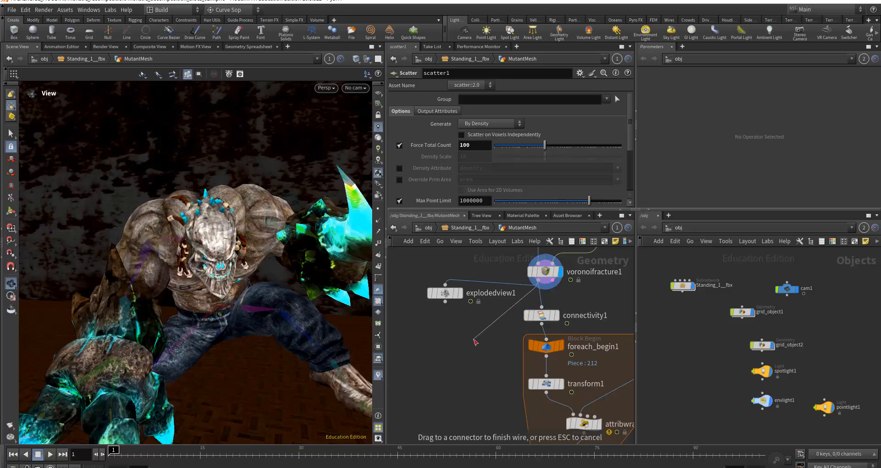
drag(474, 340, 475, 342)
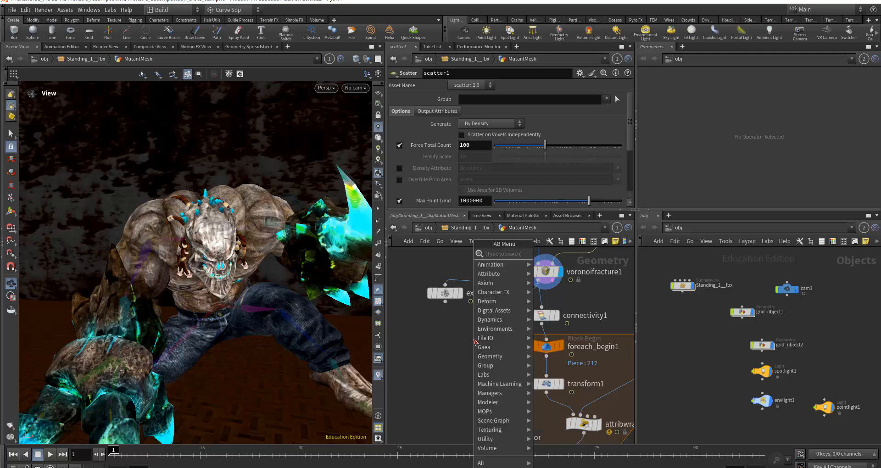
text(transform)
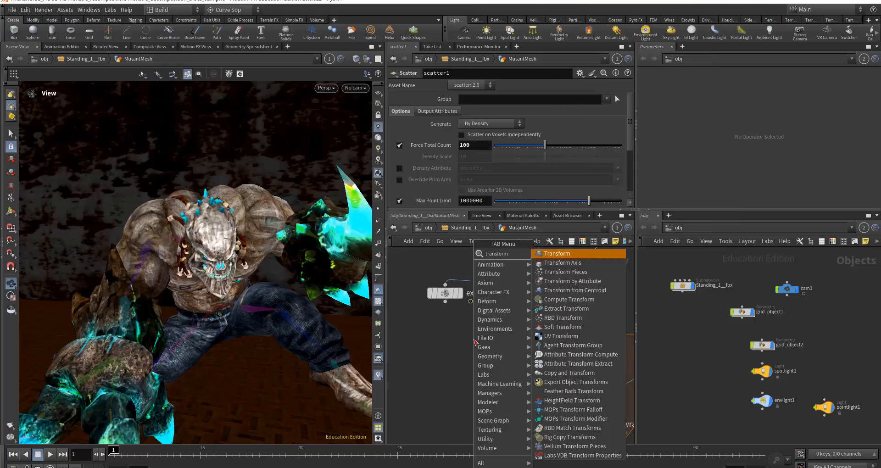
key(Return)
click(488, 340)
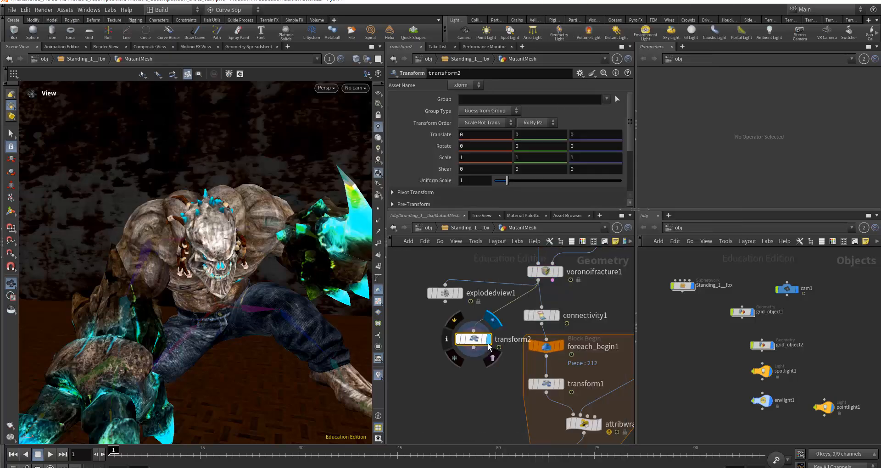
Try scaling the whole fractured mesh with transform2 at Uniform Scale 0.25, and undo the change
drag(506, 180, 499, 187)
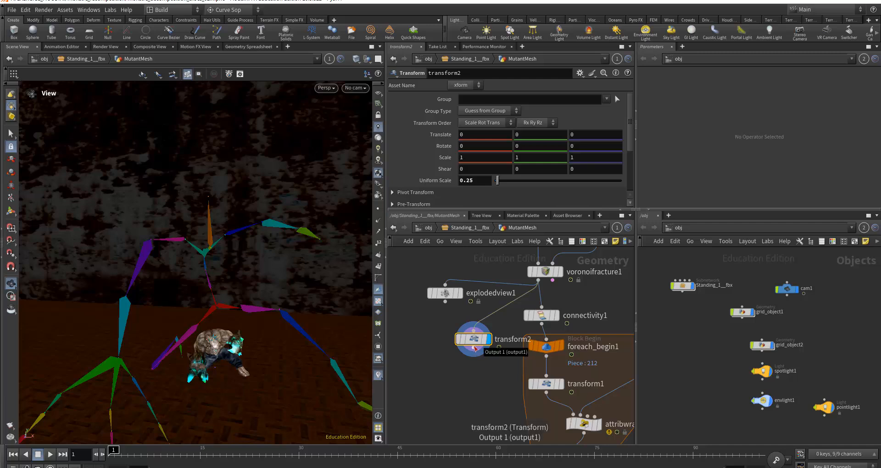
key(ctrl+z)
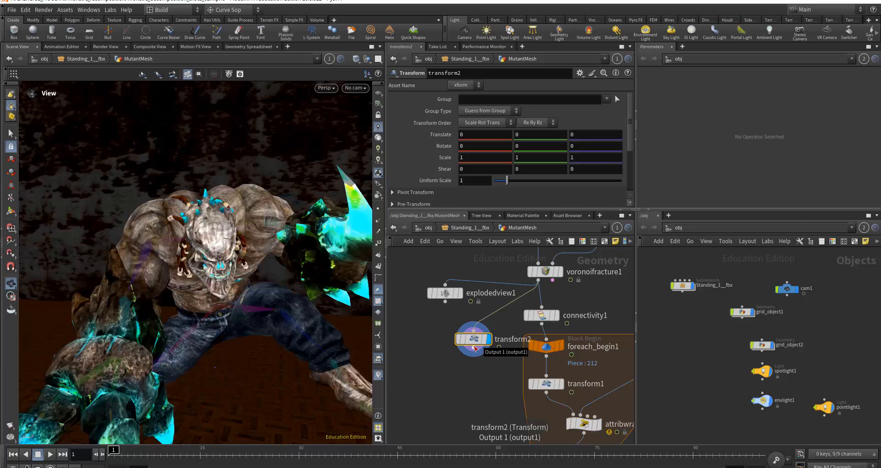
Move transform2 and explodedview1 away from the main fracture branch of the network
drag(474, 340, 451, 339)
drag(442, 286, 428, 270)
drag(448, 342, 434, 332)
mouse_move(435, 337)
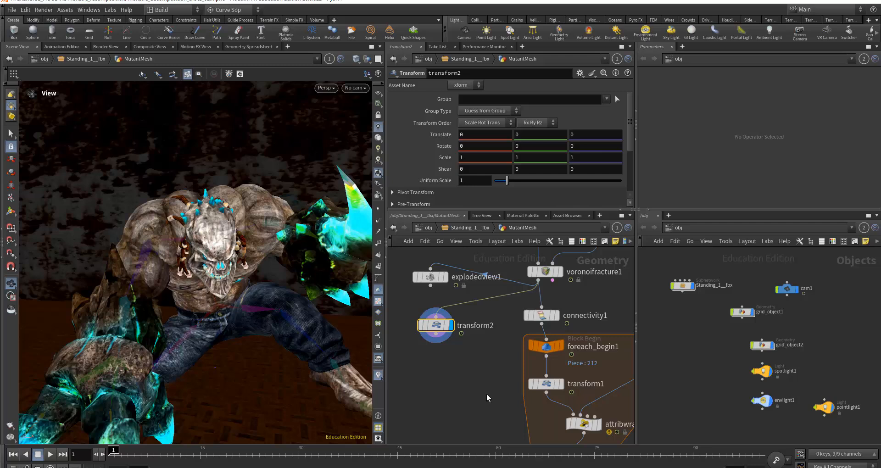
Select connectivity1 together with the existing for-each block and move them aside to free space below voronoifracture1
middle_drag(483, 386, 433, 345)
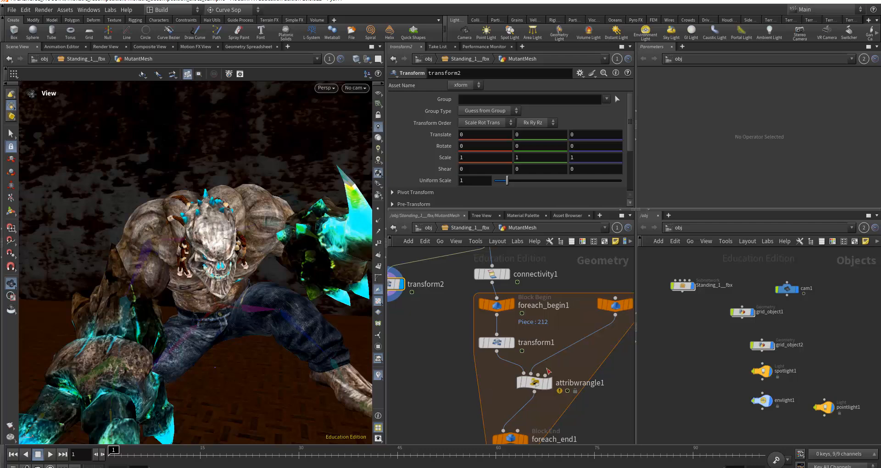
middle_drag(463, 365, 477, 422)
scroll(469, 357, down, 5)
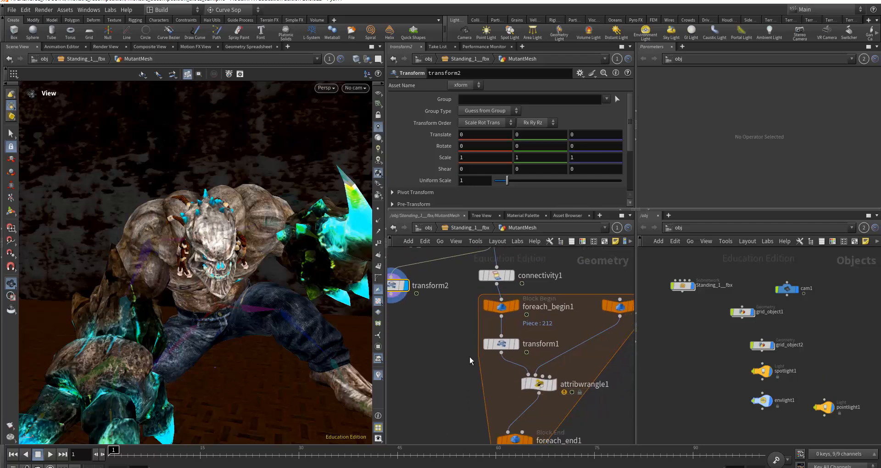
drag(466, 304, 588, 418)
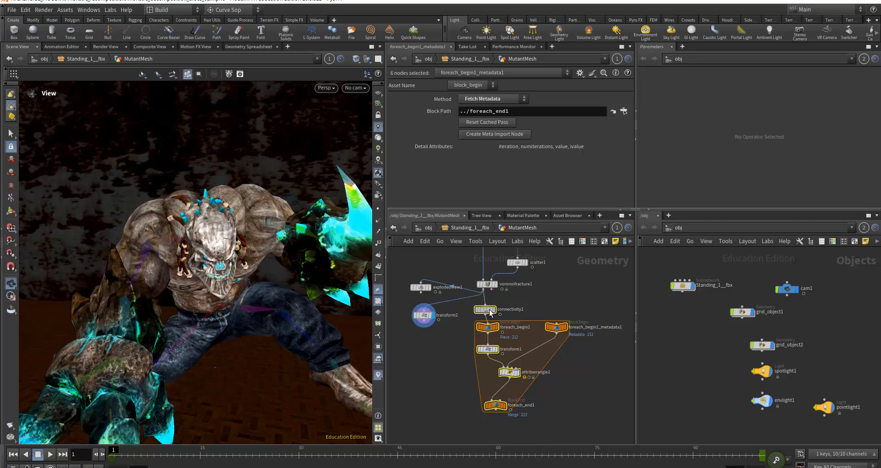
drag(490, 314, 567, 312)
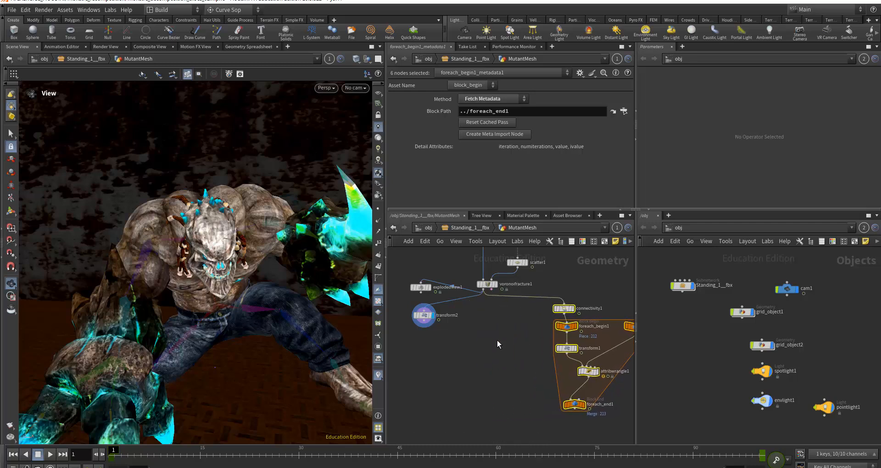
Add a For-Each Connected Piece loop wired from voronoifracture1's fractured geometry output
scroll(497, 340, up, 3)
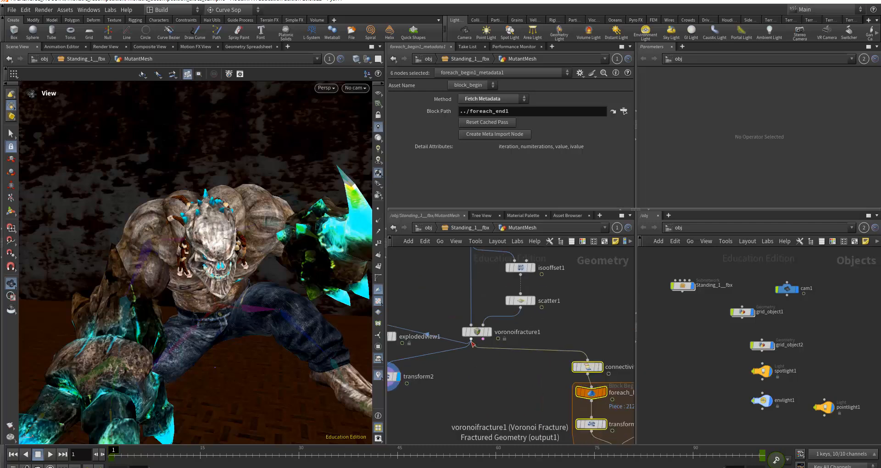
drag(471, 340, 476, 399)
text(for)
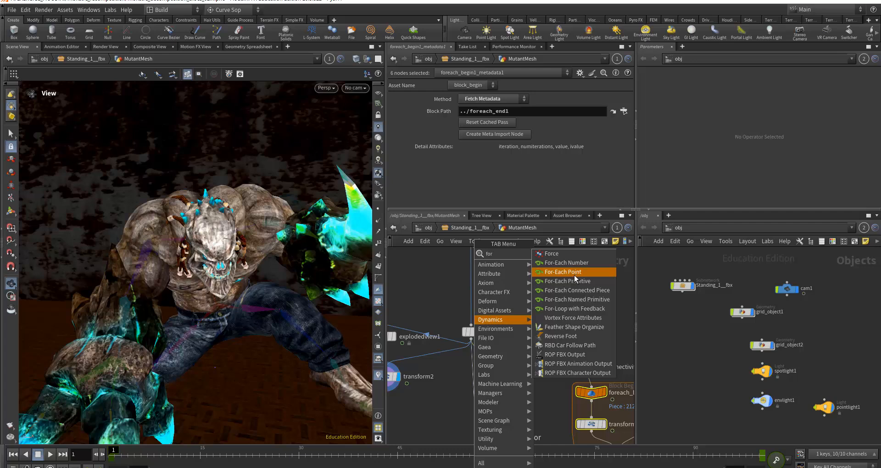
click(592, 290)
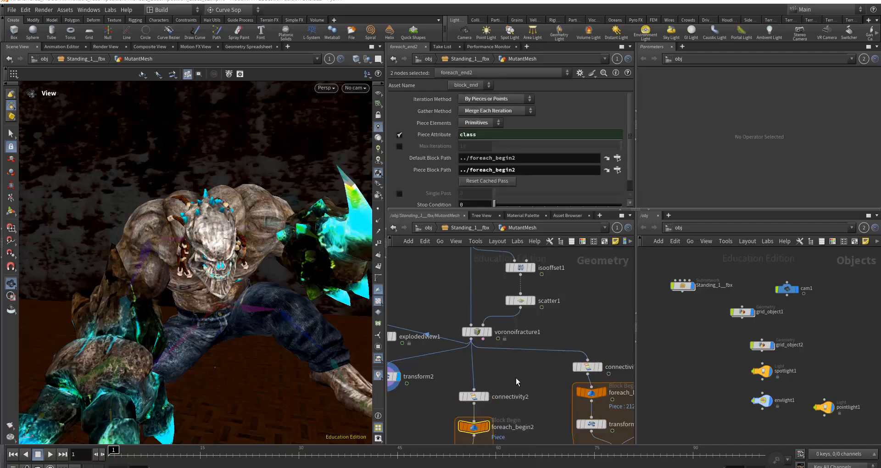
Move connectivity2 apart from the new for-each block and show its parameters
middle_drag(477, 402, 477, 346)
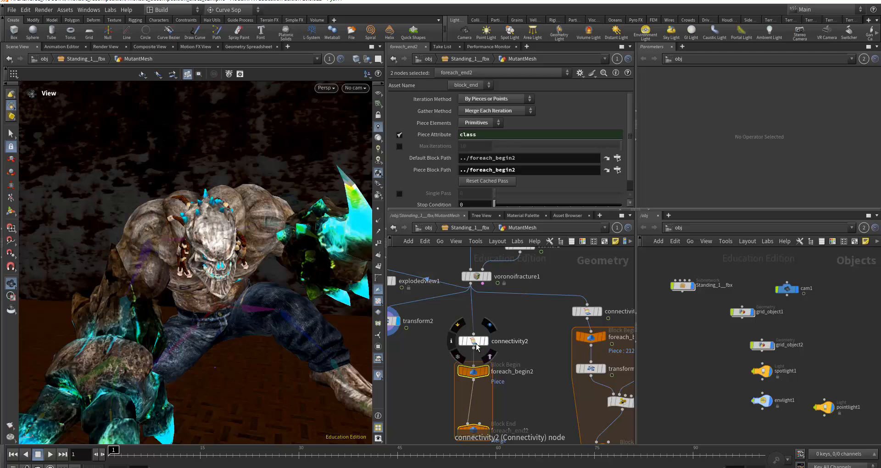
drag(477, 347, 472, 331)
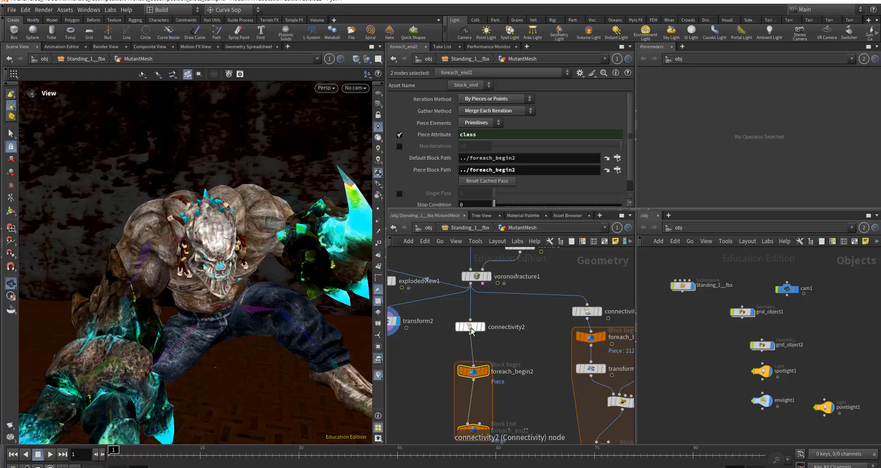
mouse_move(472, 330)
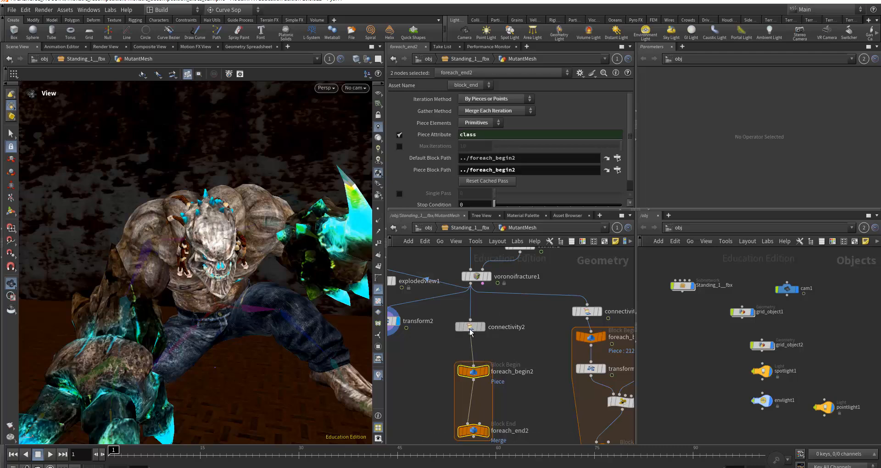
click(471, 328)
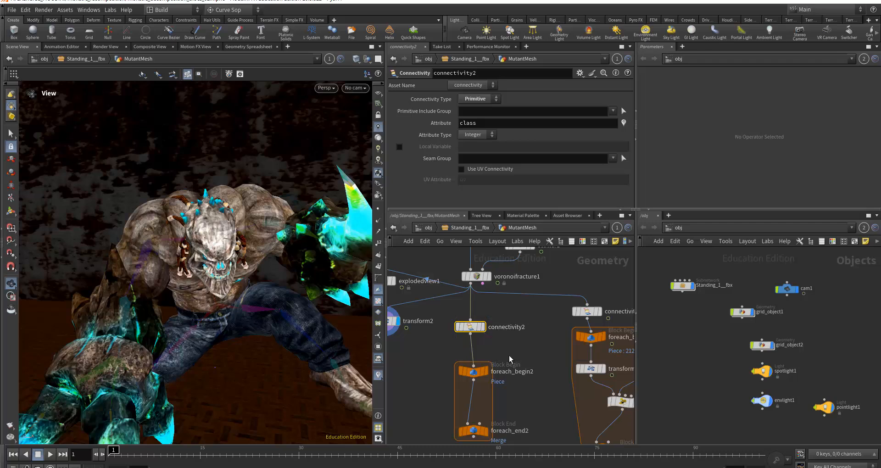
Rearrange the new loop with more space between foreach_begin2 and foreach_end2, and display the output of foreach_end2
middle_drag(510, 356, 511, 315)
drag(472, 326, 472, 312)
drag(475, 389, 475, 403)
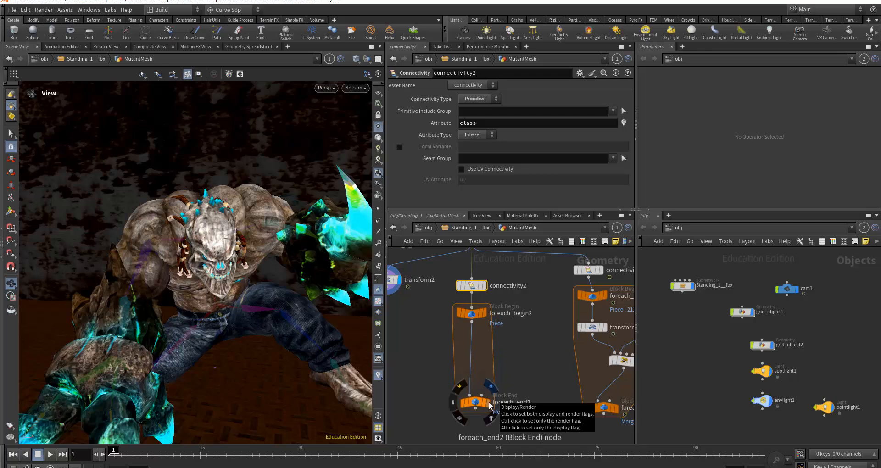
click(489, 404)
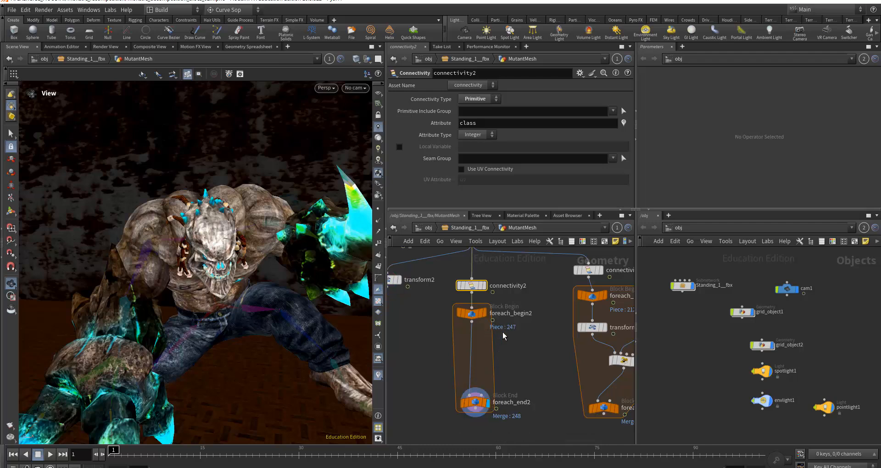
Align foreach_end2 beneath foreach_begin2 and insert transform2 on the wire between them, inside the new loop
scroll(509, 355, up, 1)
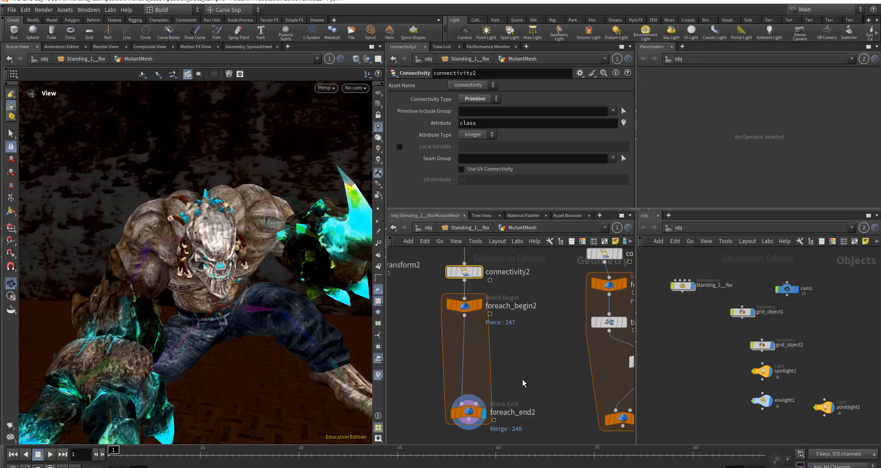
middle_drag(522, 373, 506, 363)
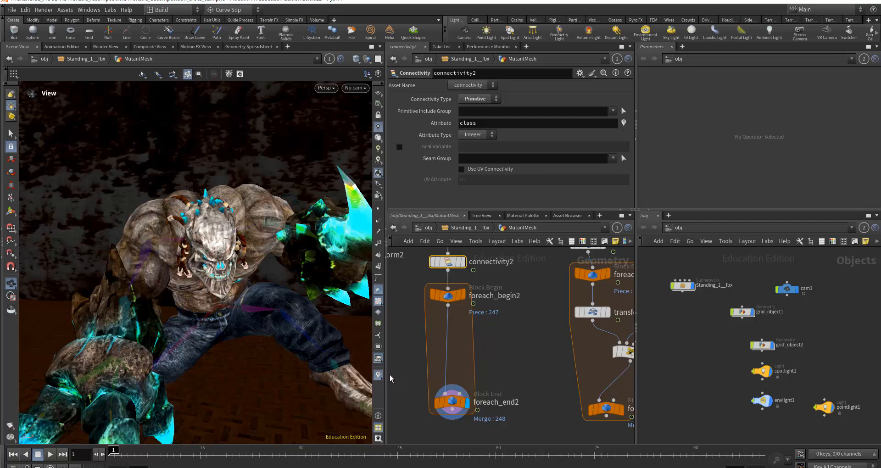
drag(385, 375, 382, 375)
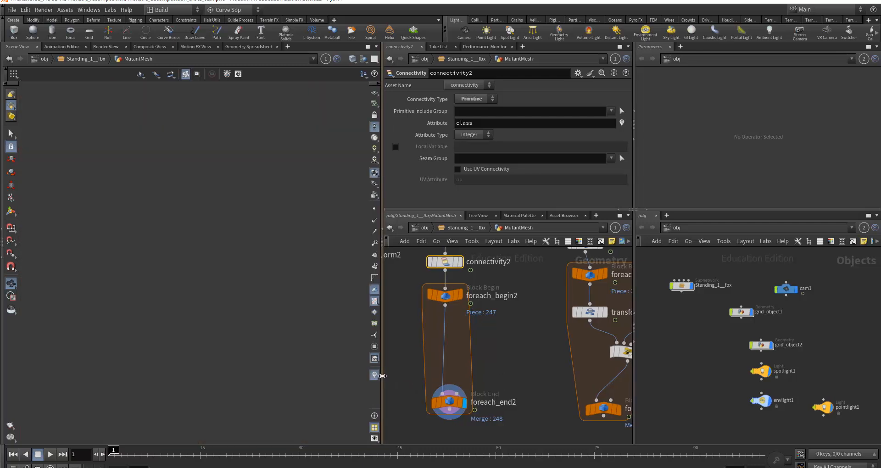
middle_drag(520, 349, 533, 327)
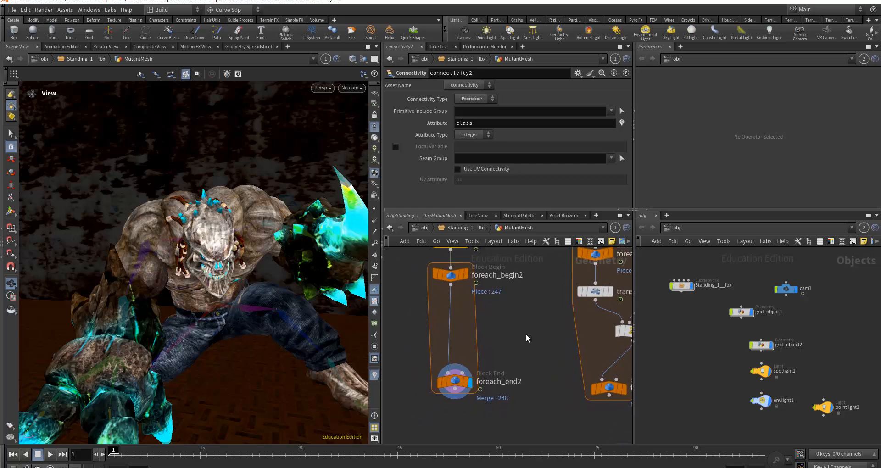
drag(459, 387, 465, 394)
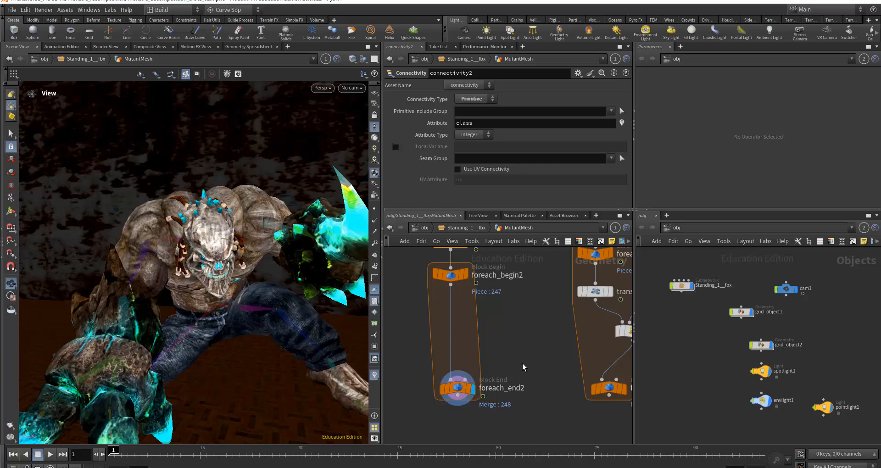
middle_drag(530, 356, 582, 370)
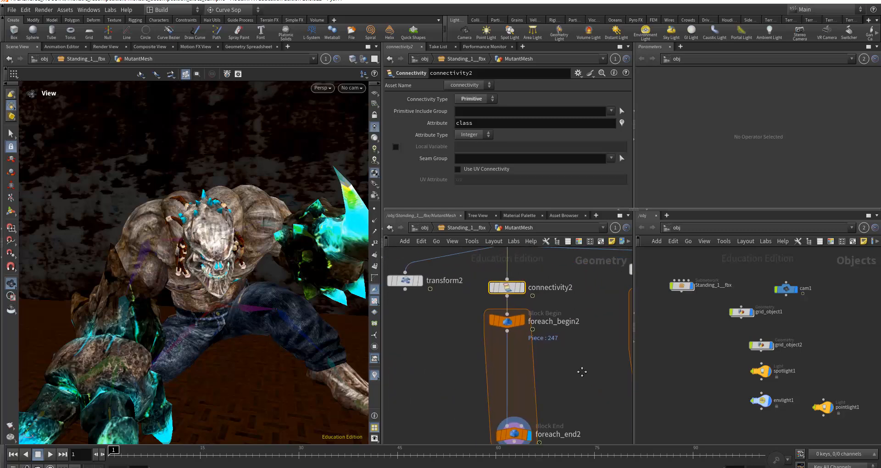
drag(406, 281, 524, 372)
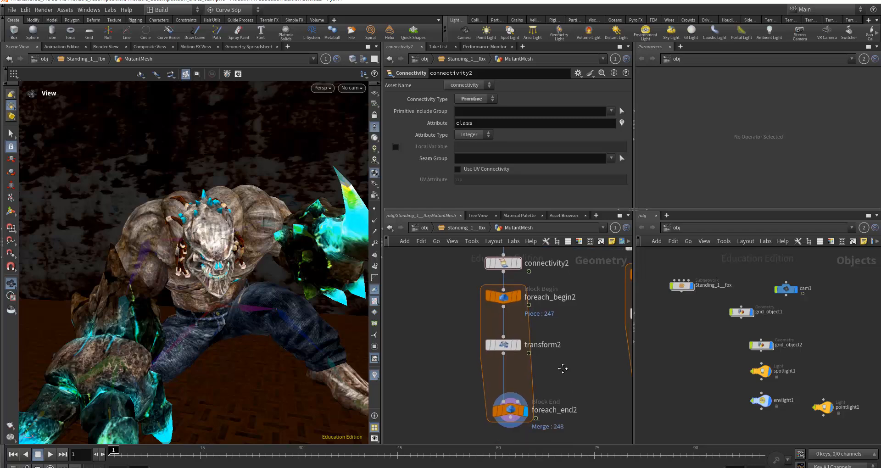
Set transform2's Uniform Scale to 0.2
click(512, 413)
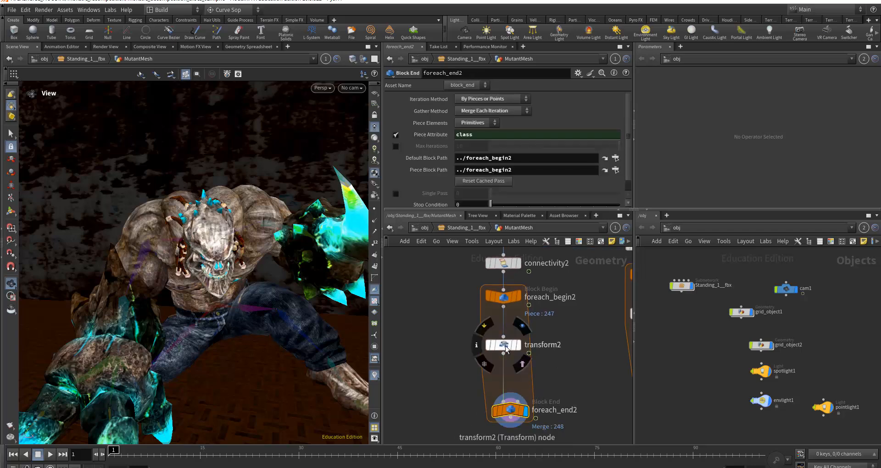
click(503, 344)
drag(467, 180, 433, 180)
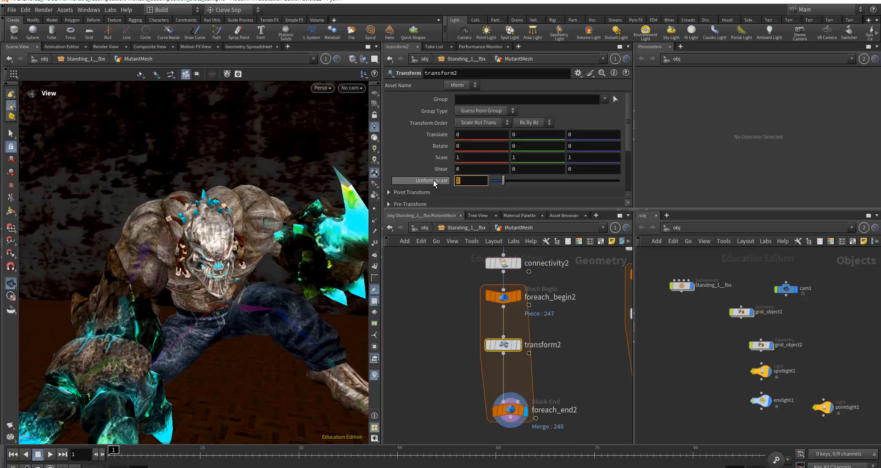
text(0.)
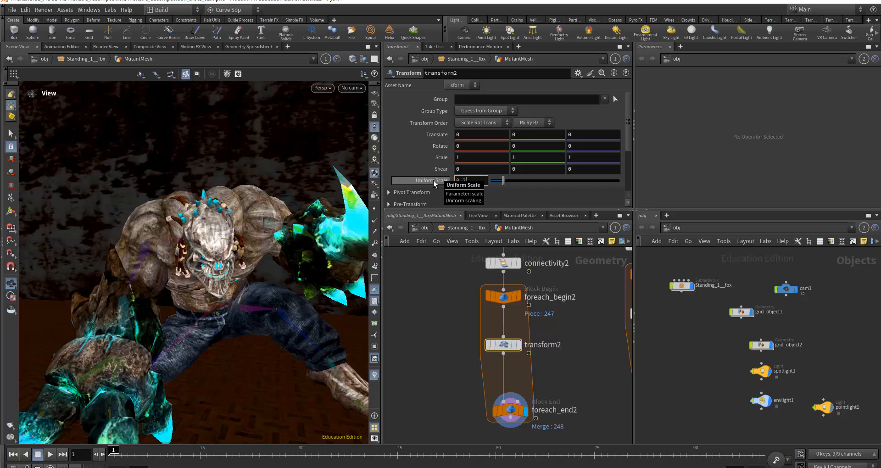
text(2)
key(Return)
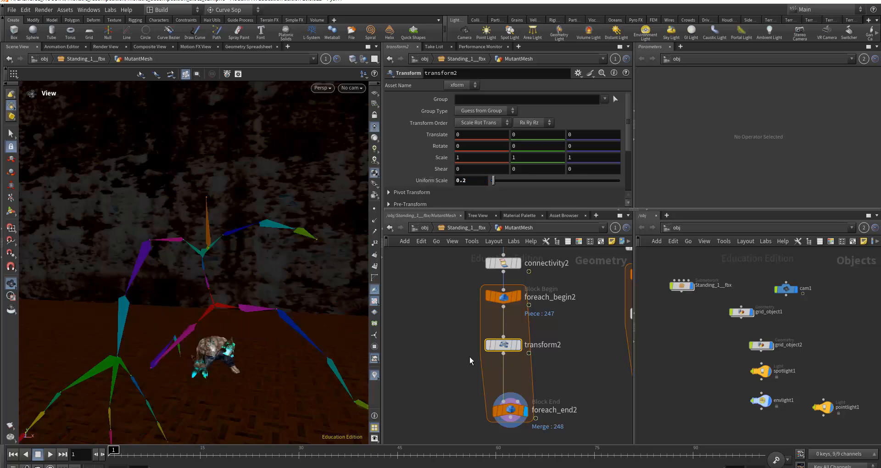
Restore transform2's Uniform Scale to 1
click(509, 409)
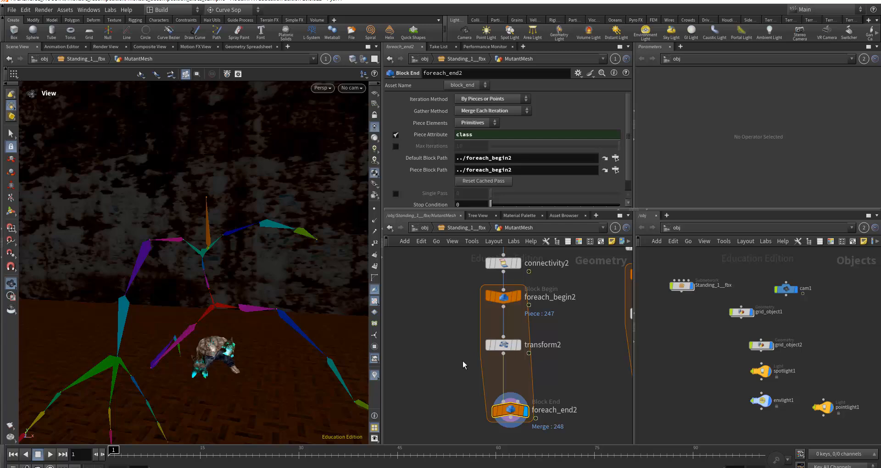
click(510, 348)
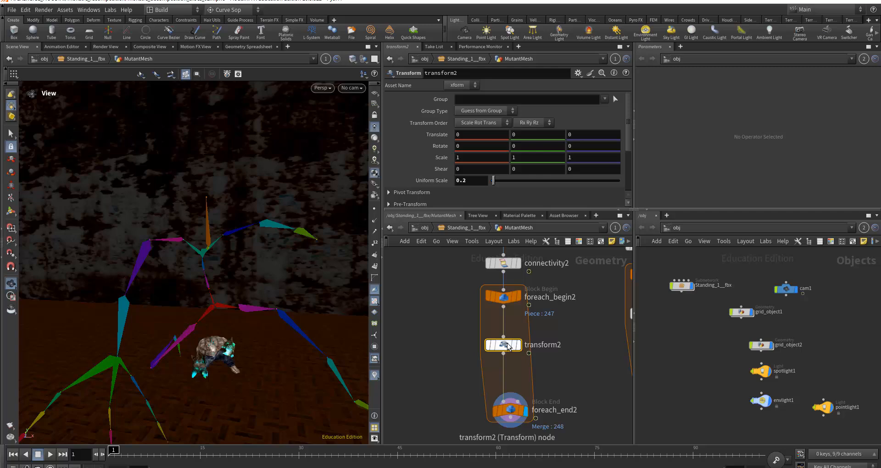
drag(474, 183, 440, 182)
text(1)
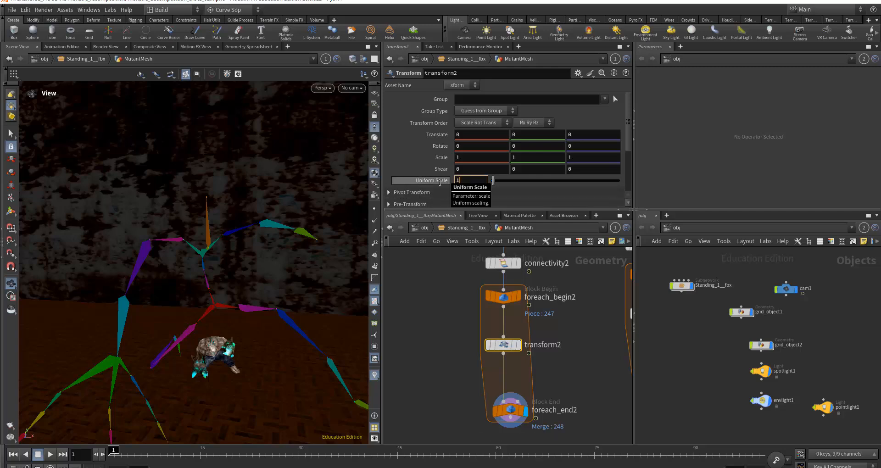
key(Return)
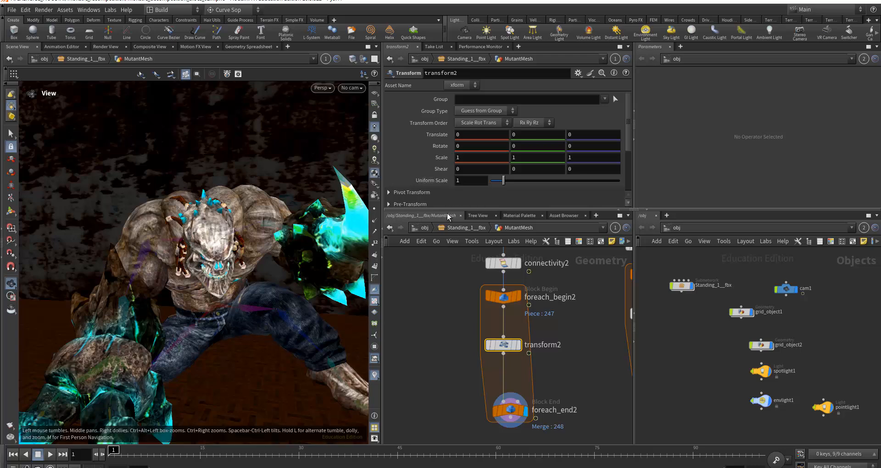
Give the parameter area more height and expand transform2's Pivot Transform settings
drag(440, 208, 440, 227)
mouse_move(507, 312)
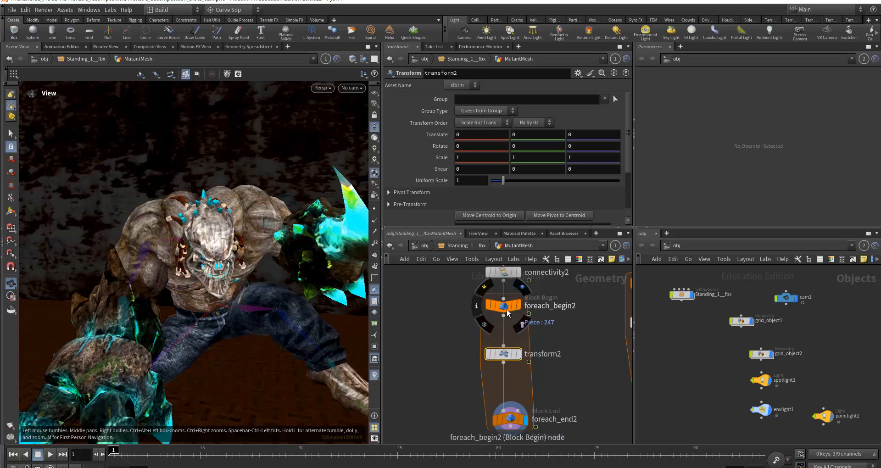
middle_drag(447, 328, 441, 333)
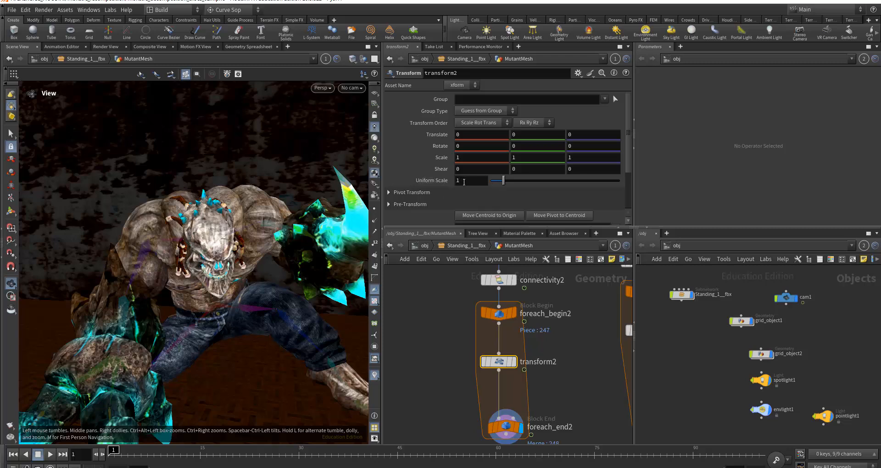
click(389, 193)
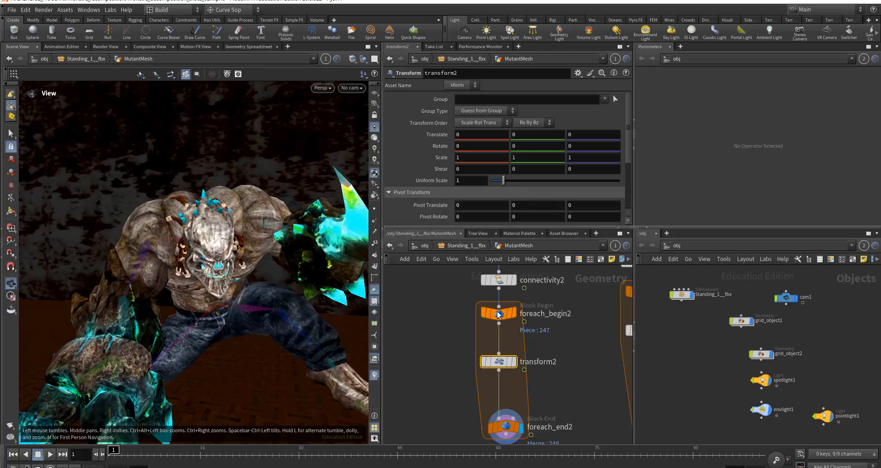
mouse_move(508, 363)
mouse_move(496, 321)
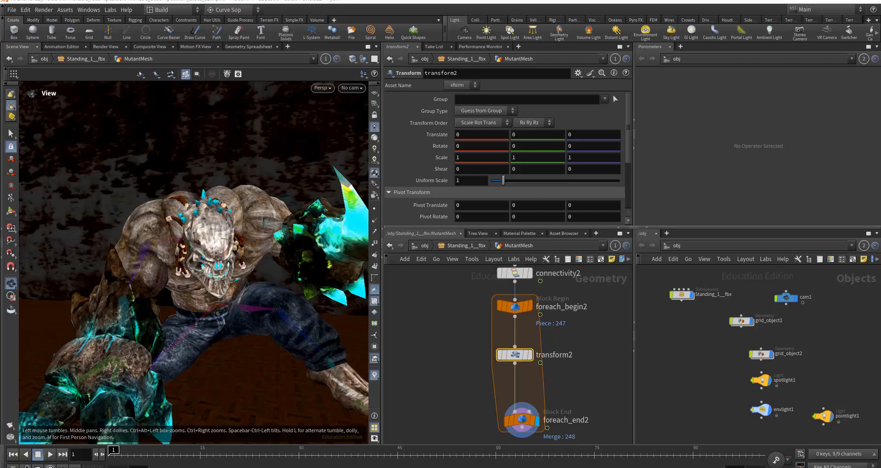
Set transform2's Pivot Translate to the piece centroid with $CEX, $CEY and $CEZ for X, Y and Z
click(476, 207)
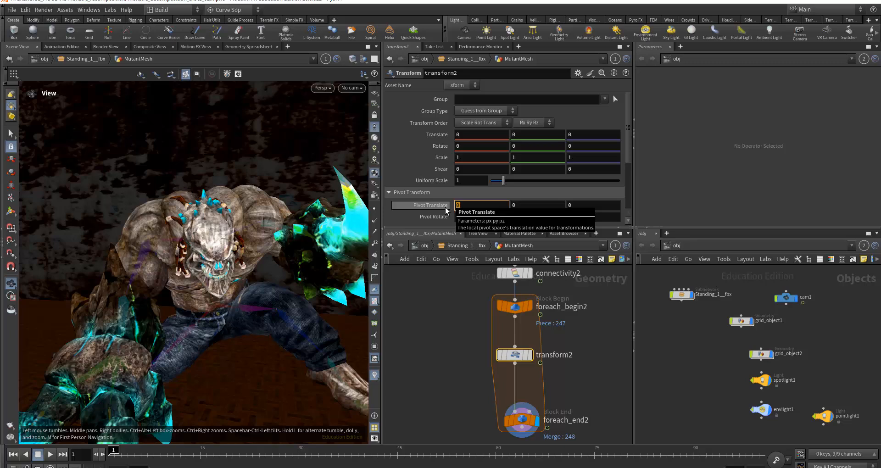
text($)
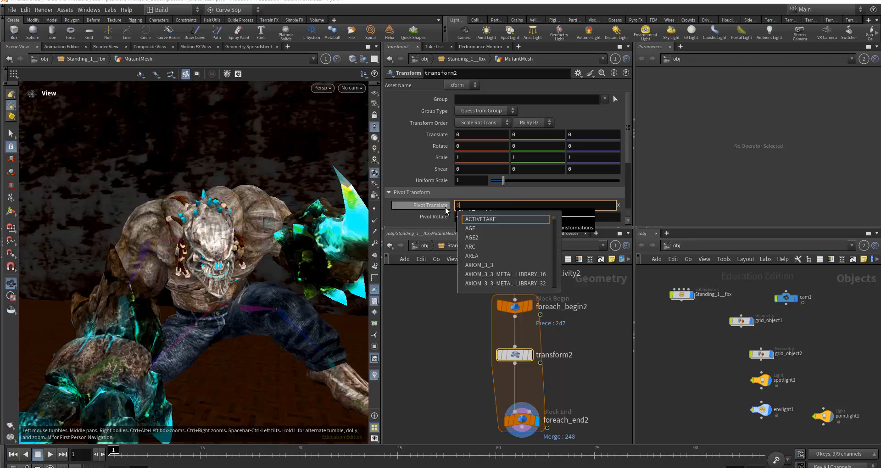
text(CE)
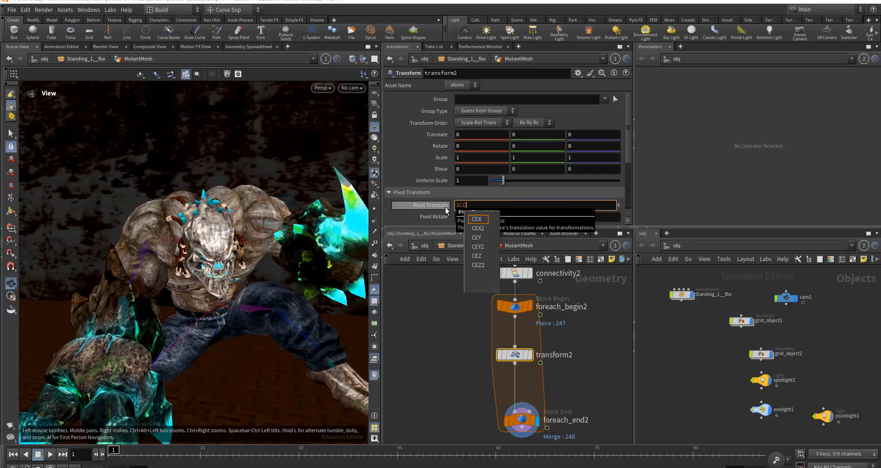
click(477, 220)
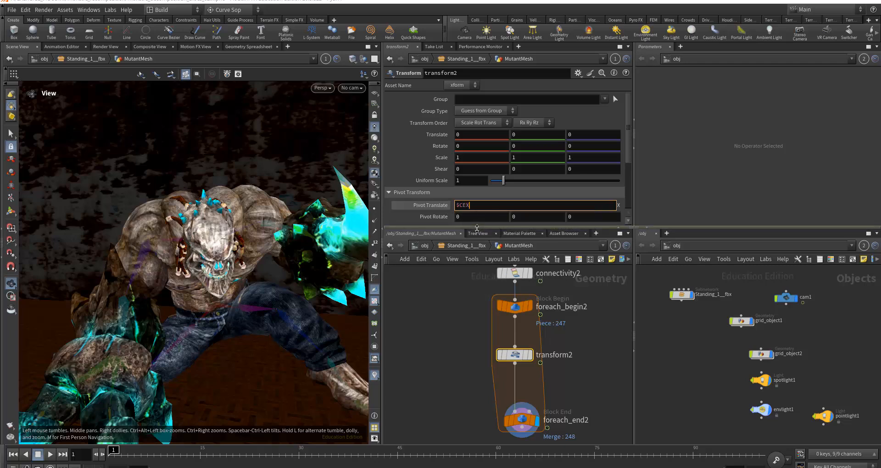
key(Return)
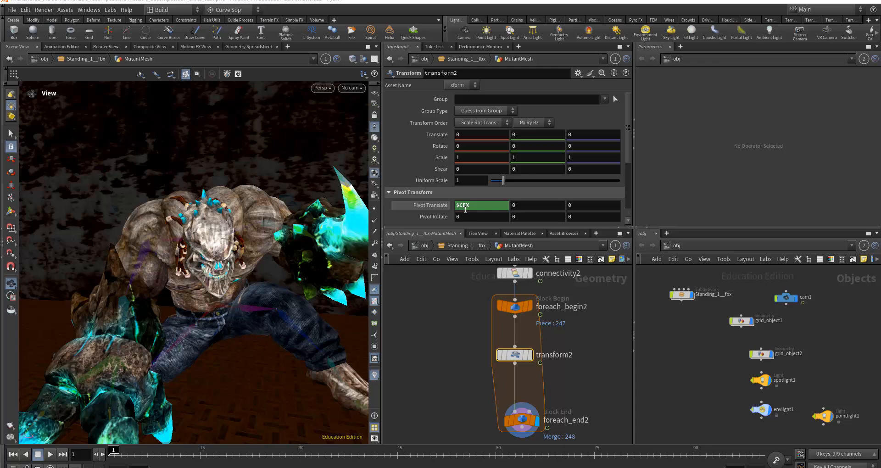
click(515, 208)
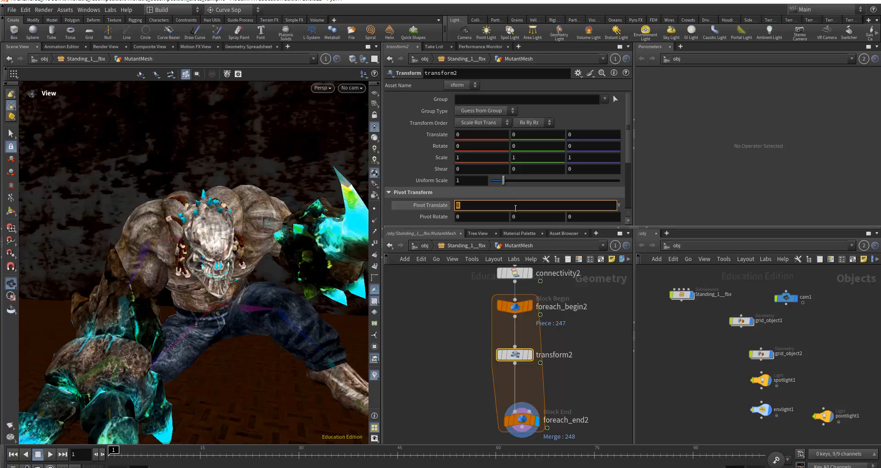
text($)
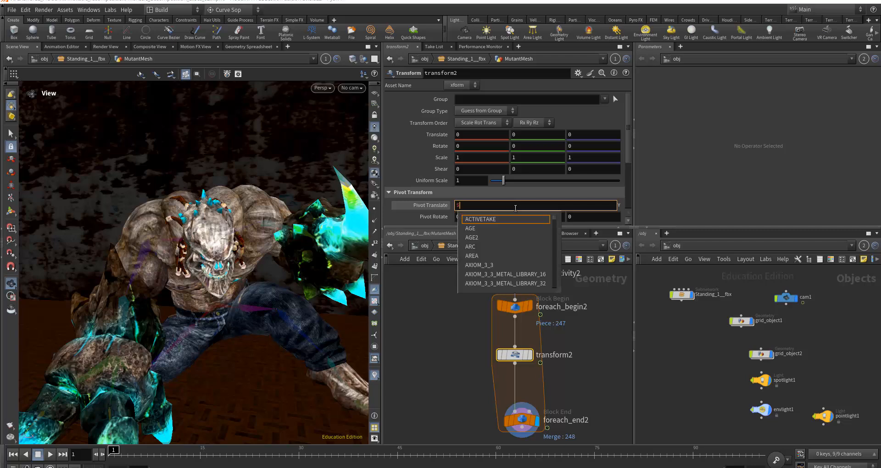
text(CEY)
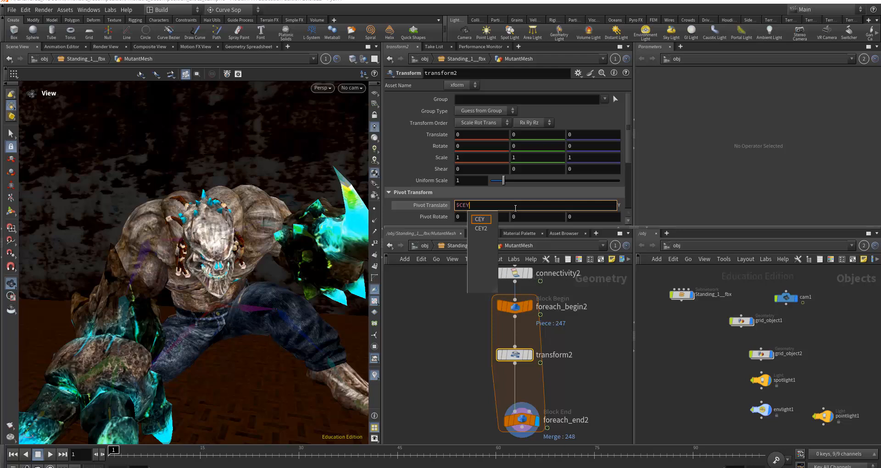
key(Return)
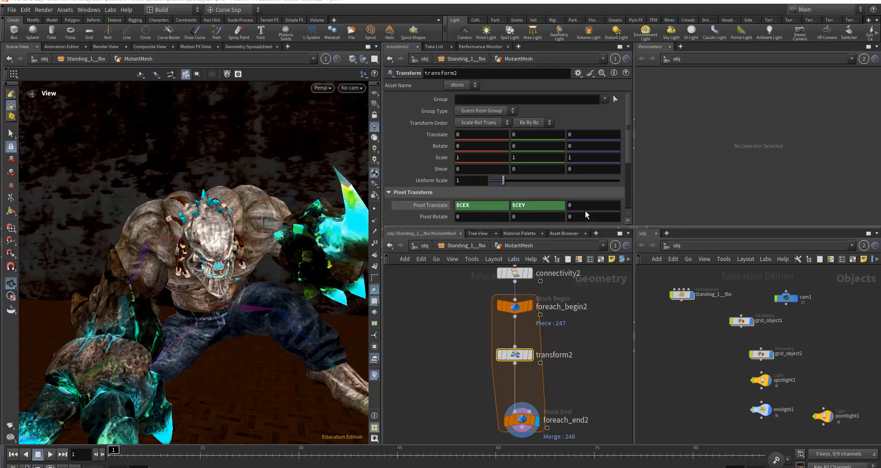
click(569, 206)
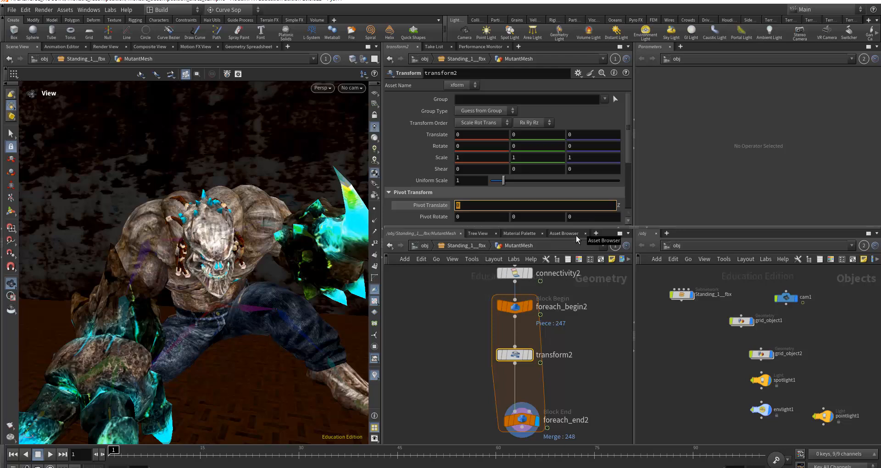
text($)
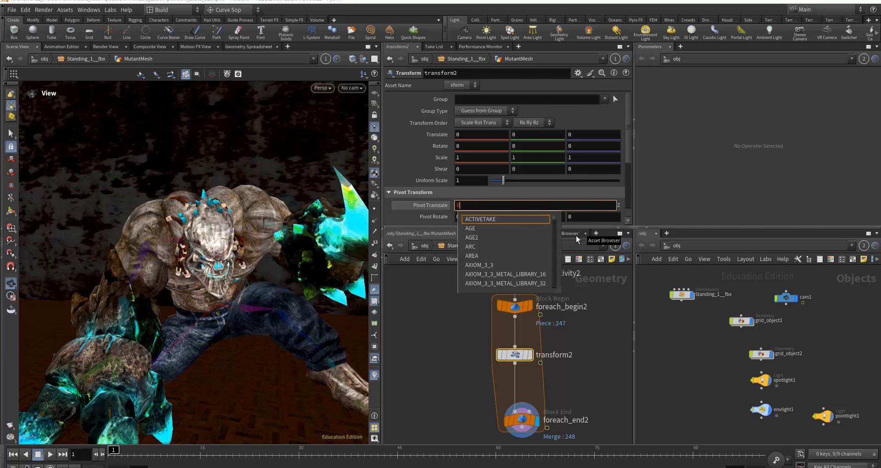
text(CEZ)
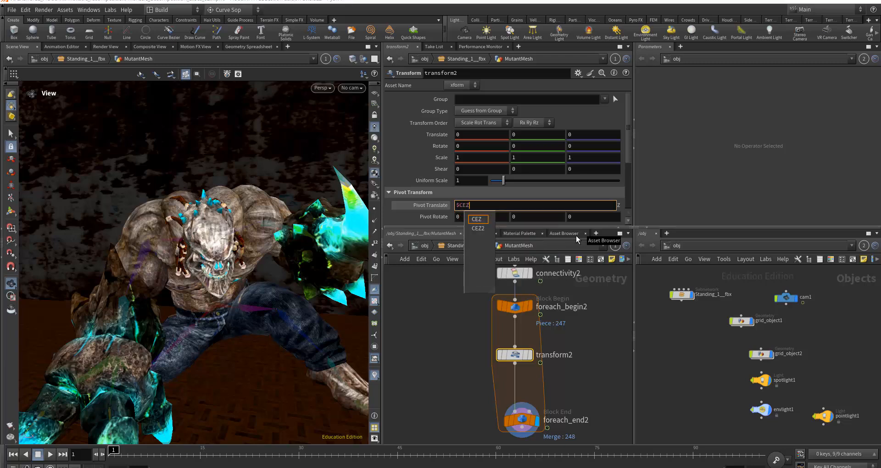
key(Return)
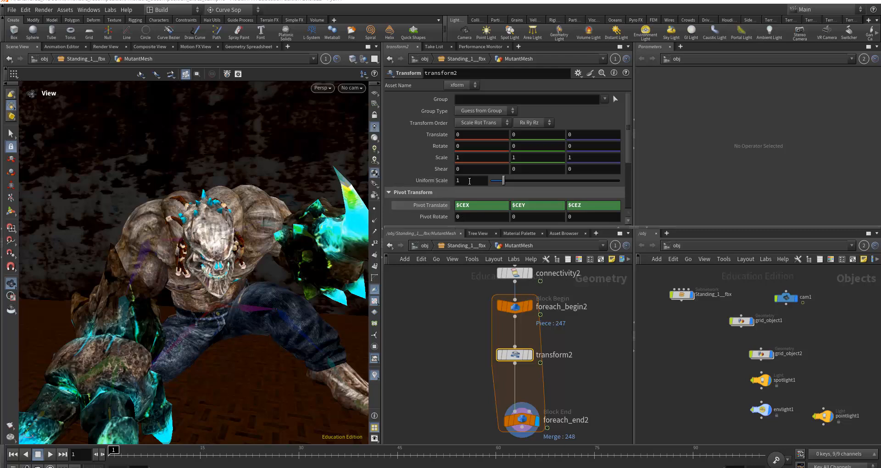
Reduce transform2's Uniform Scale to 0.46 and inspect the fractured pieces from other angles
drag(503, 180, 497, 183)
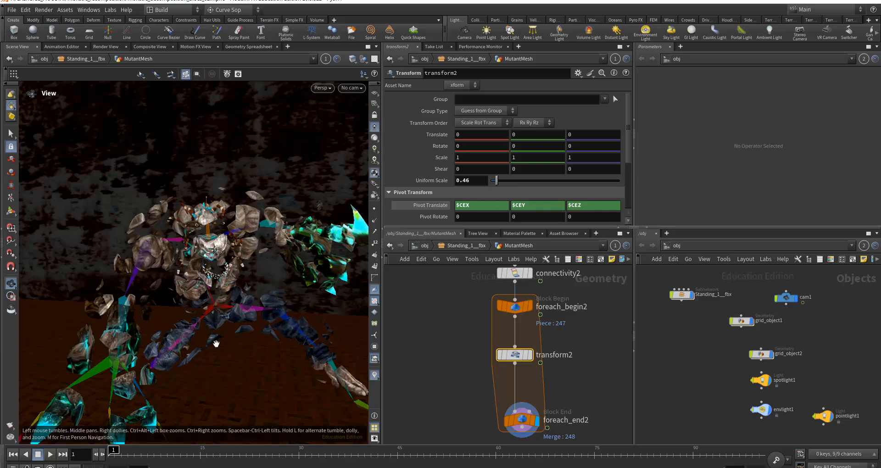
mouse_move(221, 348)
mouse_down()
mouse_move(258, 374)
mouse_move(217, 356)
mouse_up()
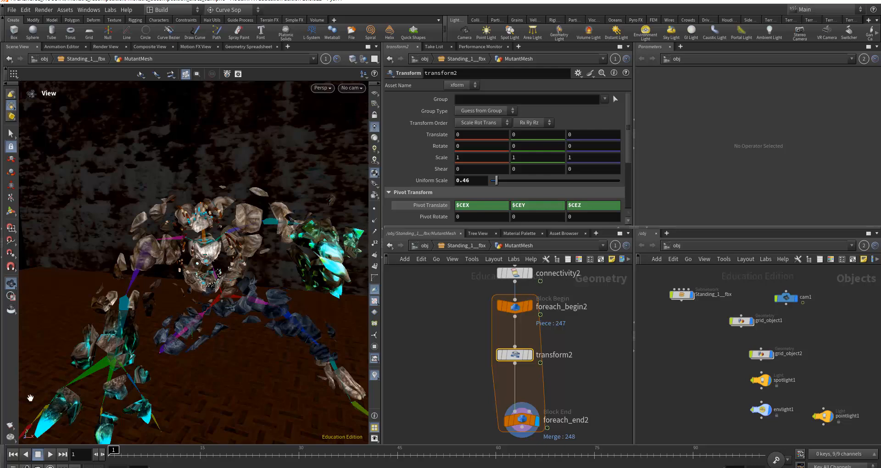
mouse_move(161, 337)
mouse_down()
mouse_move(189, 354)
mouse_move(258, 367)
mouse_move(271, 360)
mouse_move(167, 340)
mouse_up()
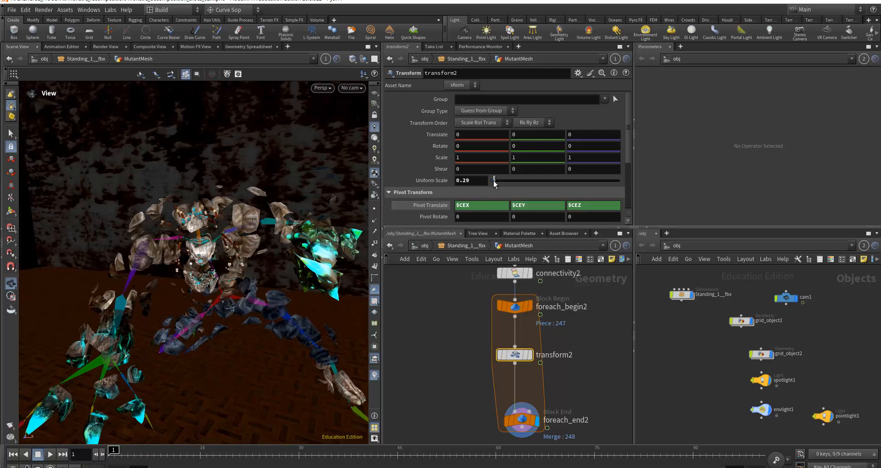
Set transform2's Uniform Scale to 0 and set a keyframe for it at frame 1
drag(493, 180, 483, 184)
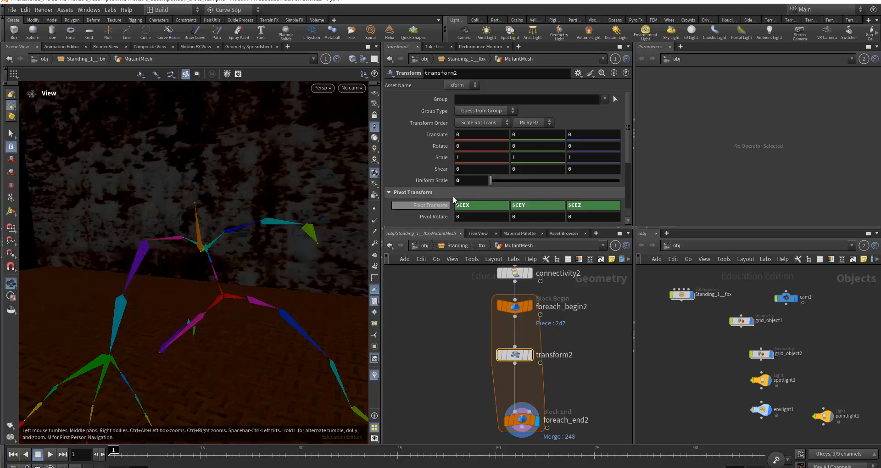
click(466, 182)
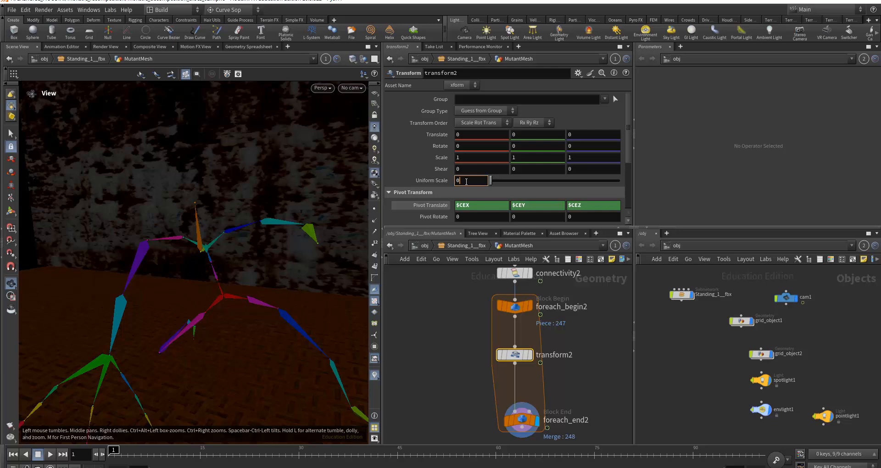
right_click(466, 181)
mouse_move(480, 208)
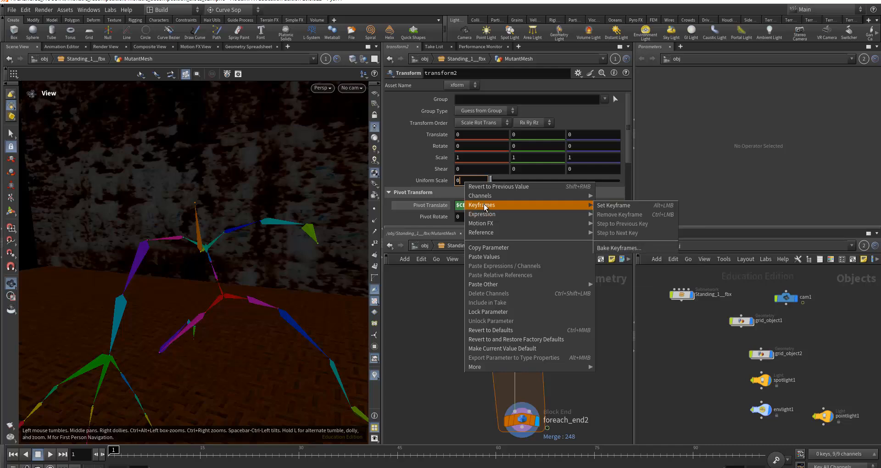
click(603, 206)
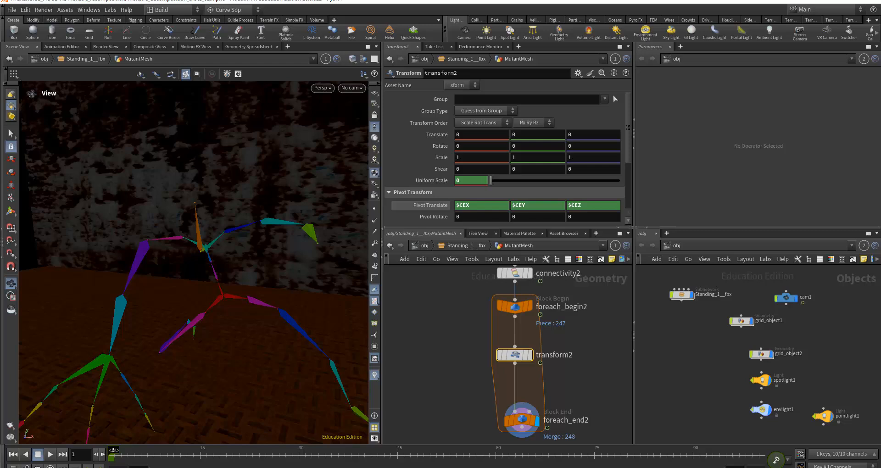
Keyframe transform2 at frame 47 with a Uniform Scale of 1, and scrub the timeline to check the animation
drag(113, 450, 410, 454)
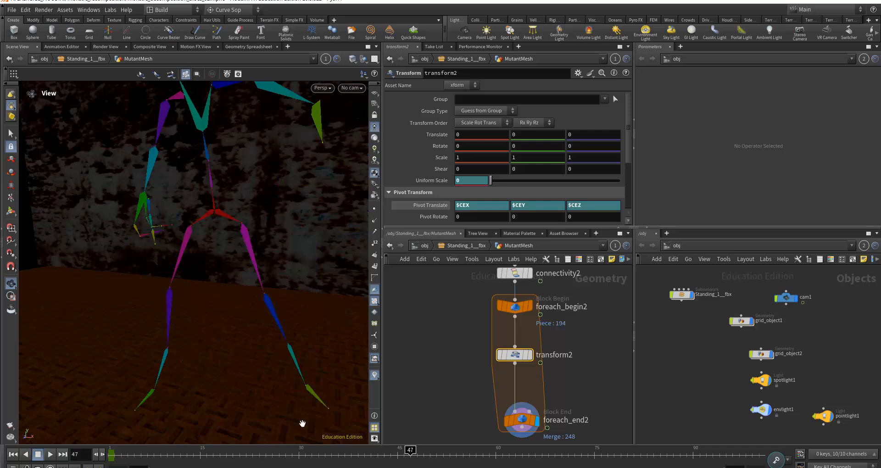
middle_drag(207, 361, 200, 406)
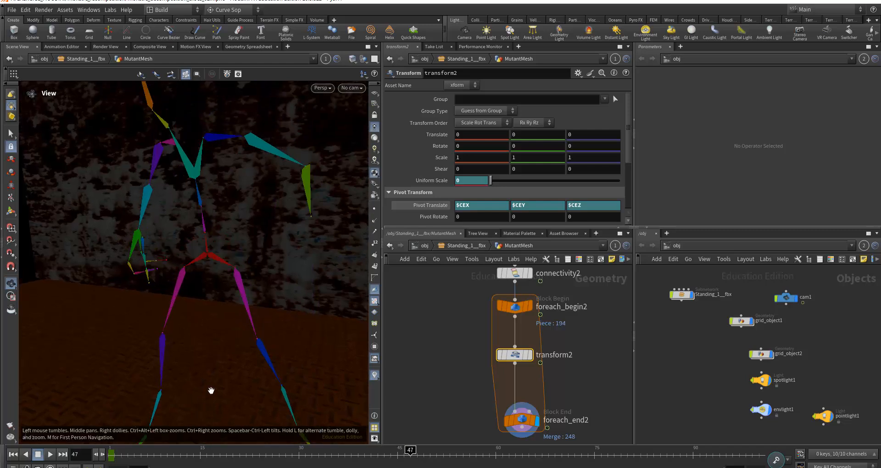
mouse_move(211, 391)
mouse_down()
mouse_move(242, 380)
mouse_move(219, 380)
mouse_up()
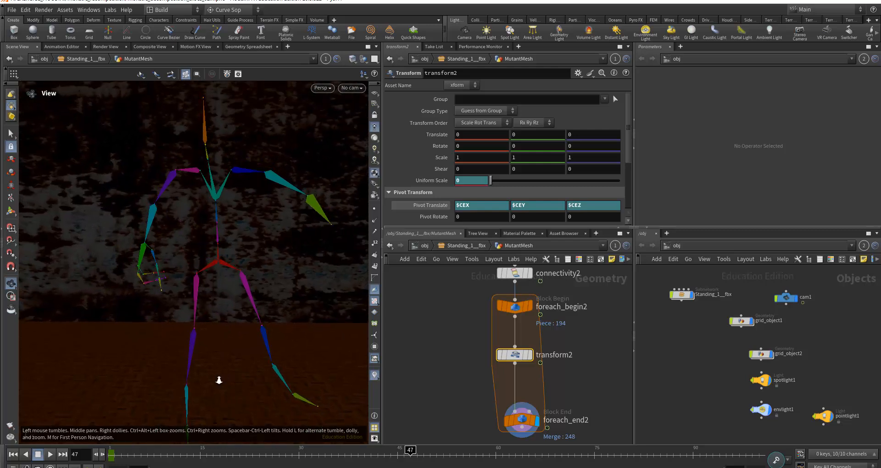
click(458, 180)
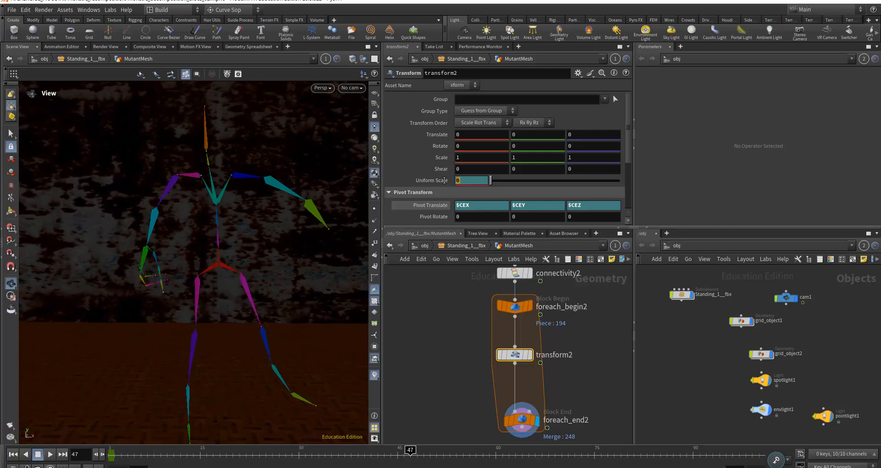
text(1)
key(Return)
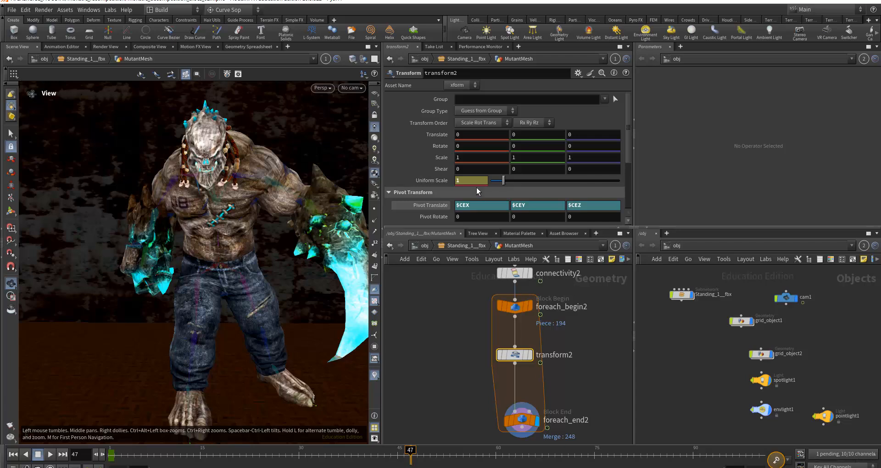
click(775, 460)
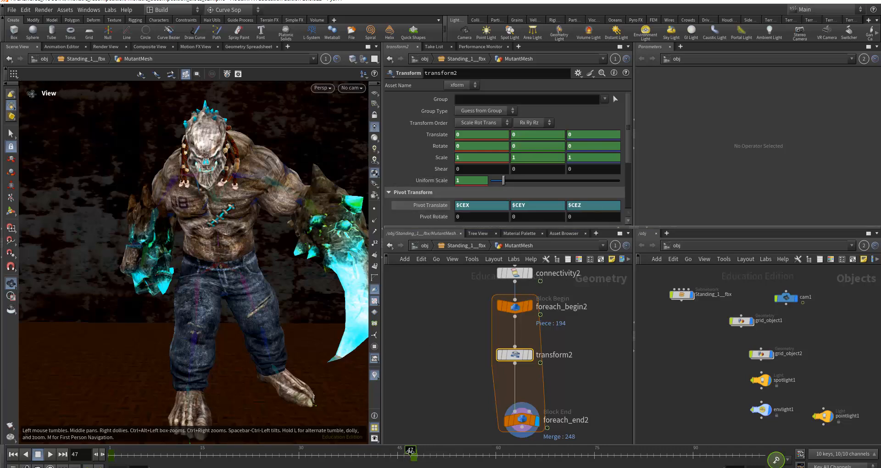
drag(408, 451, 414, 427)
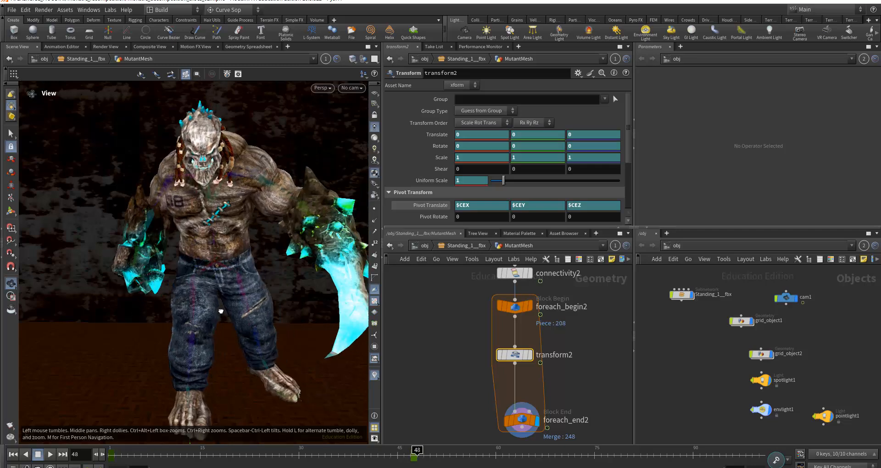
drag(219, 312, 231, 311)
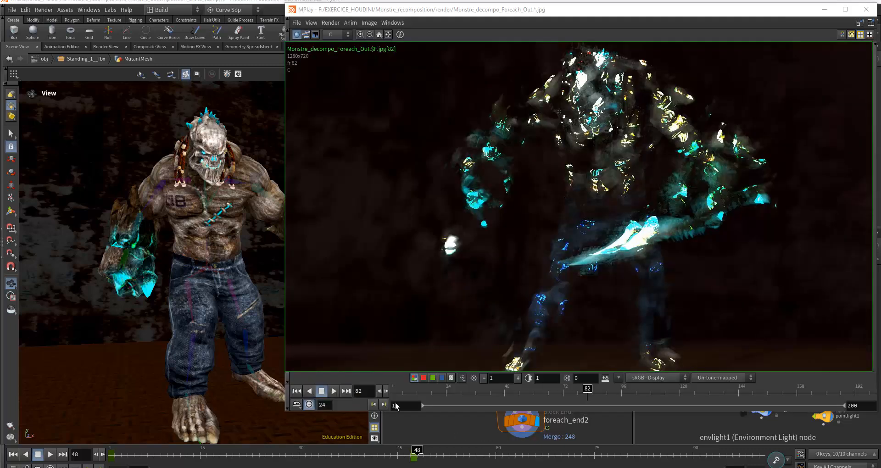
Play the rendered Monstre_decompo_Foreach_Out sequence in MPlay, stop it, and put the player window away
click(333, 391)
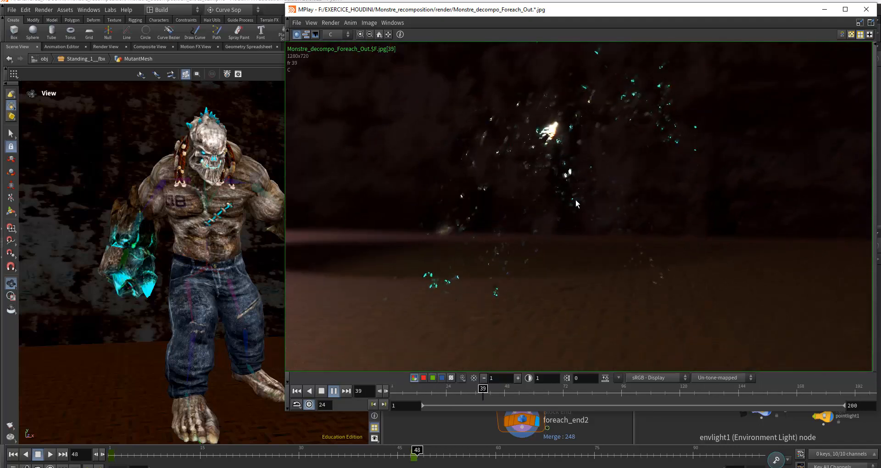
click(321, 390)
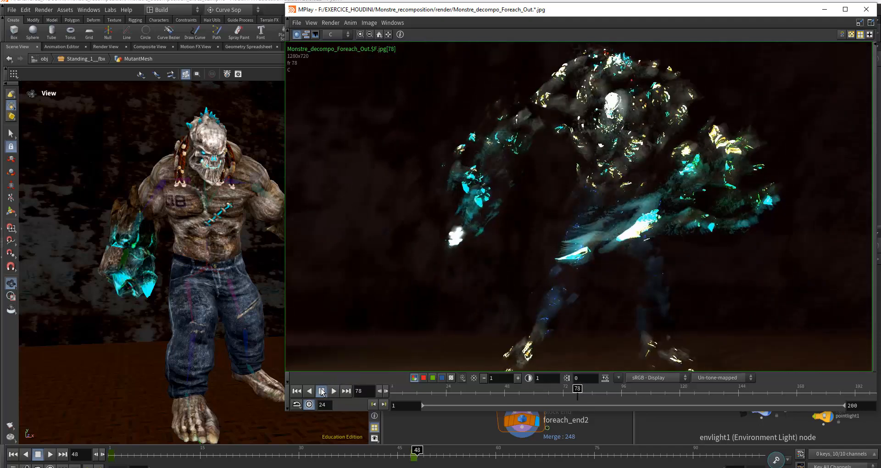
drag(684, 17, 672, 48)
click(813, 42)
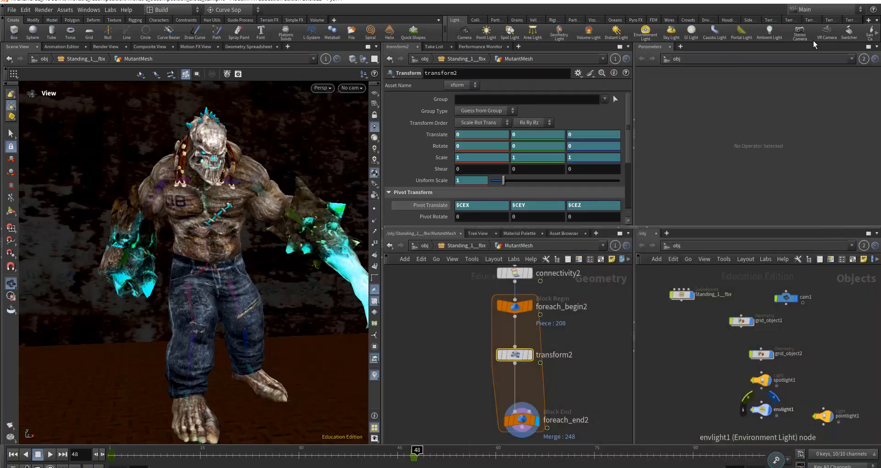
Widen the network area and select attribwrangle1 in the original for-each loop to examine its VEXpression code
middle_drag(585, 357, 480, 351)
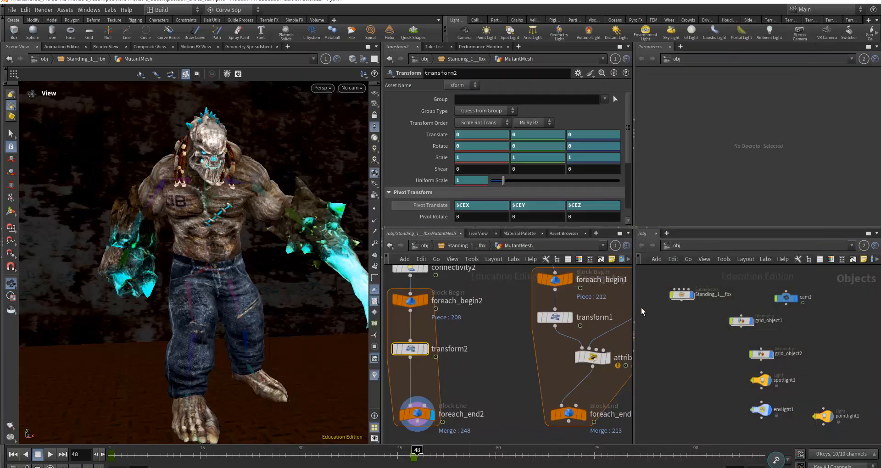
drag(635, 308, 684, 309)
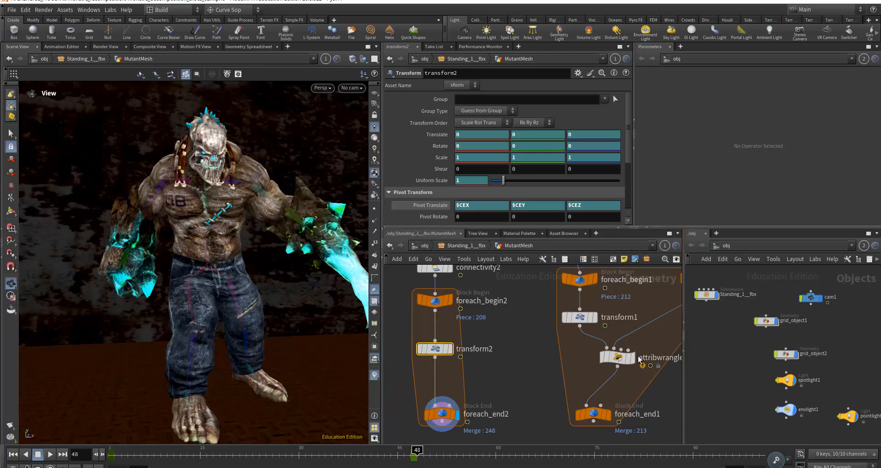
middle_drag(621, 367, 577, 367)
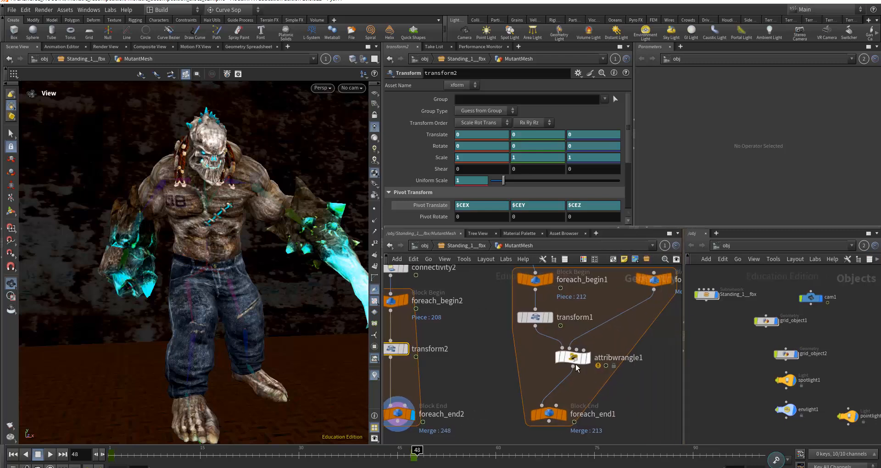
click(574, 358)
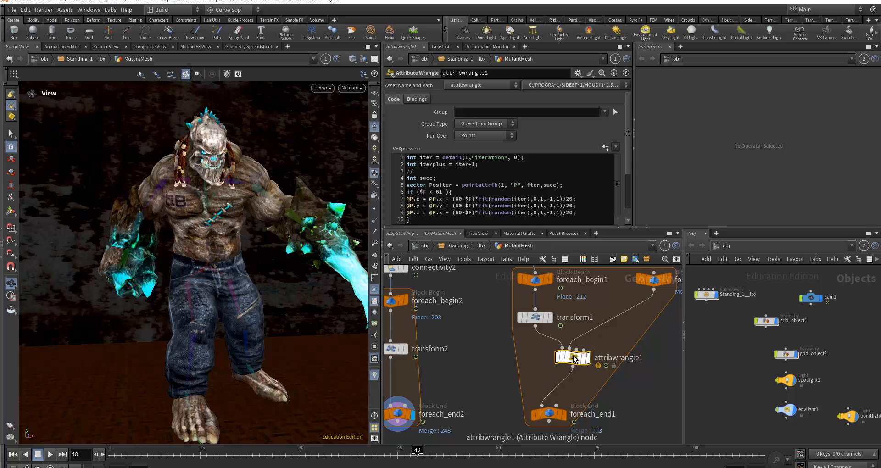
mouse_move(576, 359)
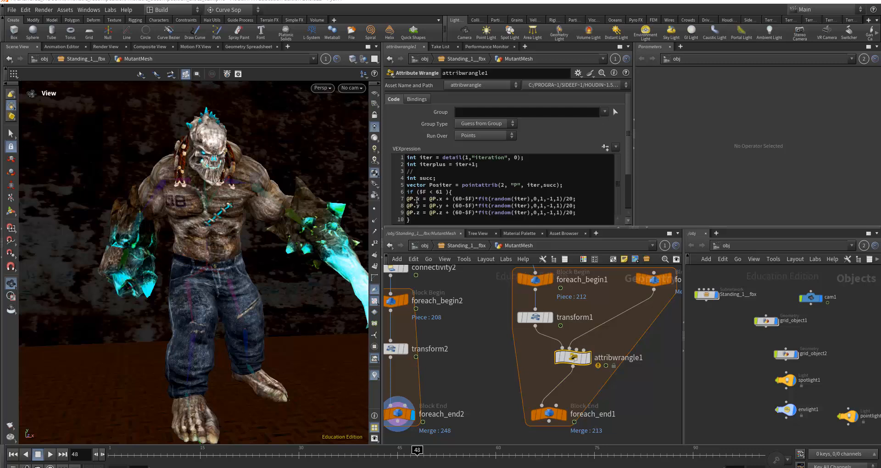
mouse_move(540, 322)
Return to transform2 in the rebuilt loop and scrub from the early frames to frame 41 to review the pieces' scaling
middle_drag(537, 378, 645, 367)
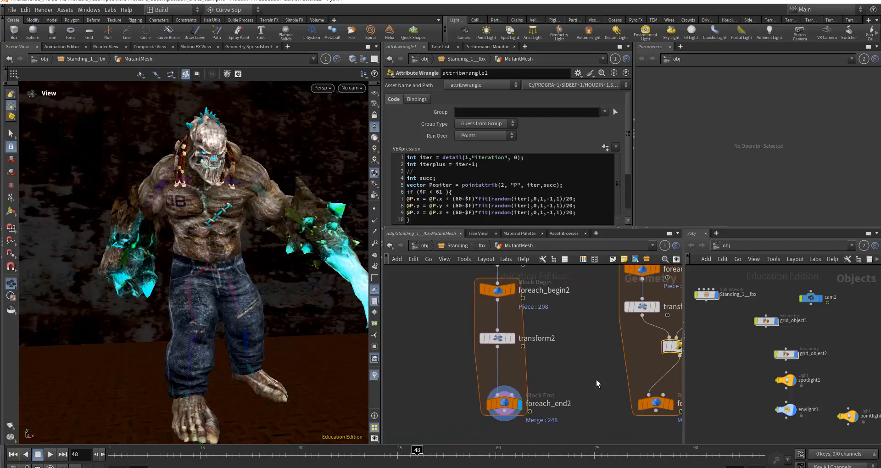
mouse_move(497, 291)
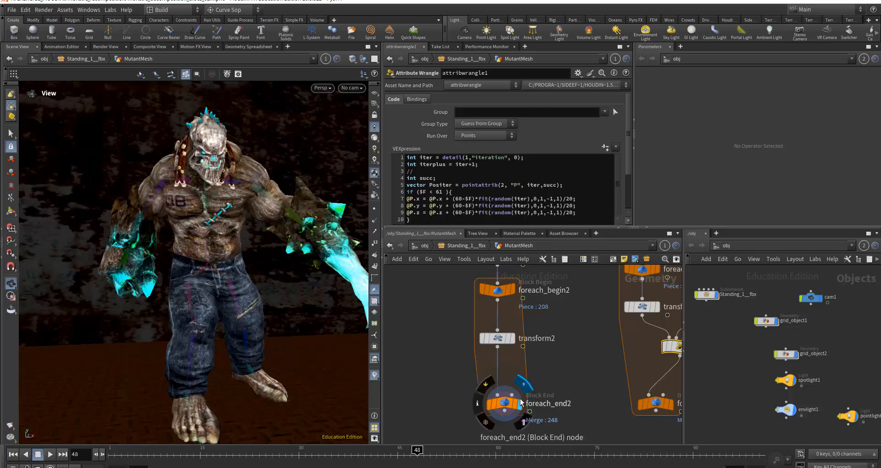
click(498, 340)
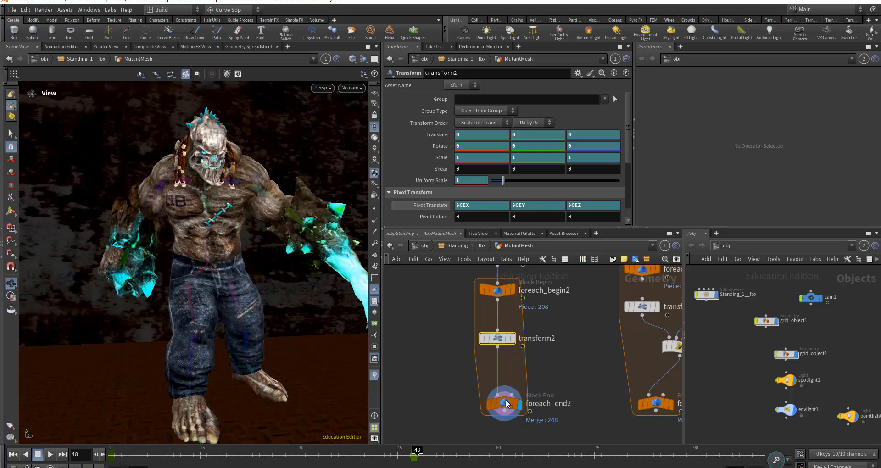
click(505, 403)
click(497, 338)
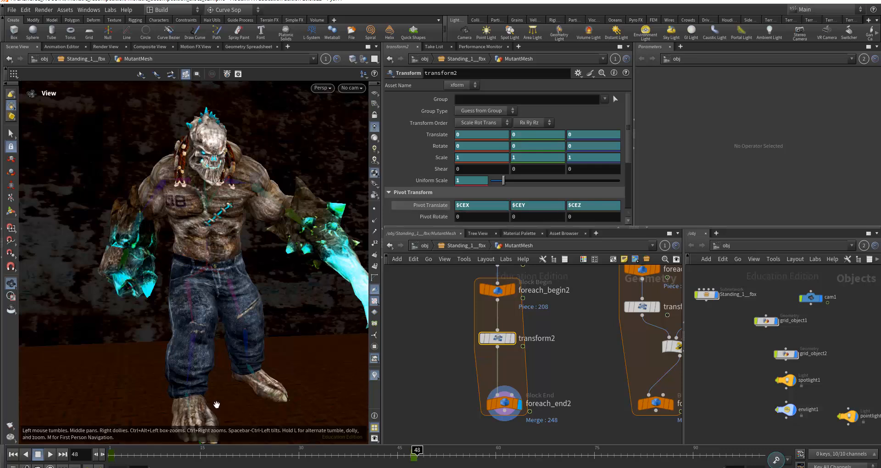
click(172, 452)
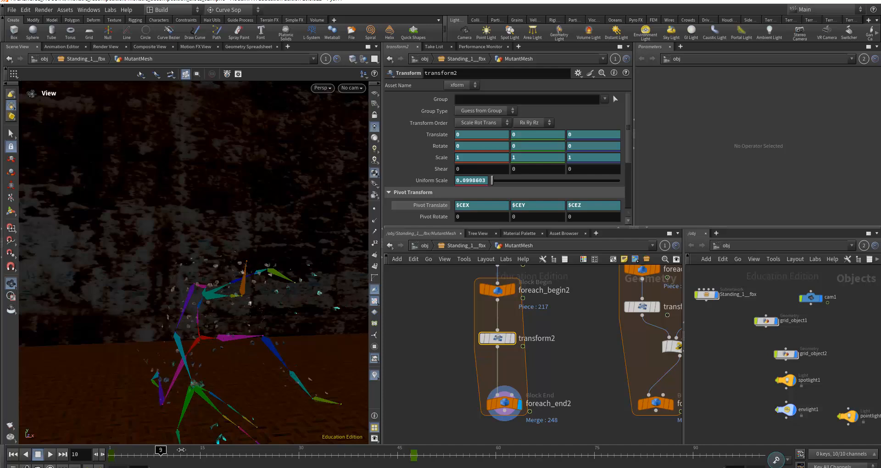
drag(181, 449, 371, 438)
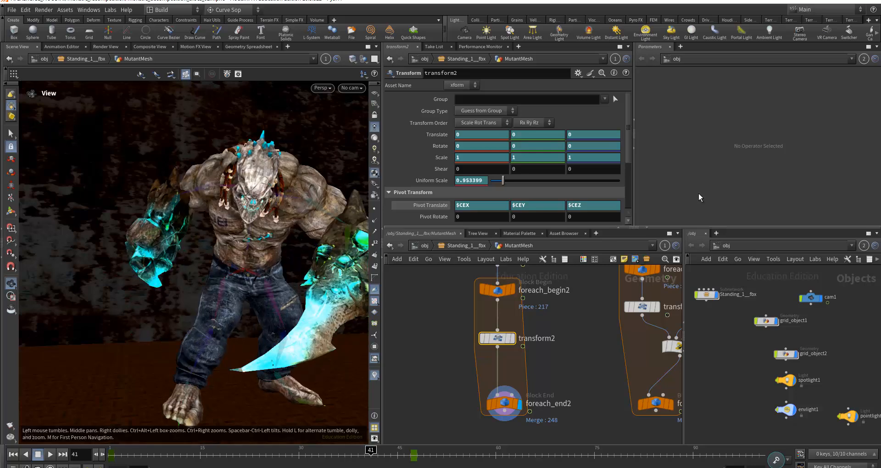